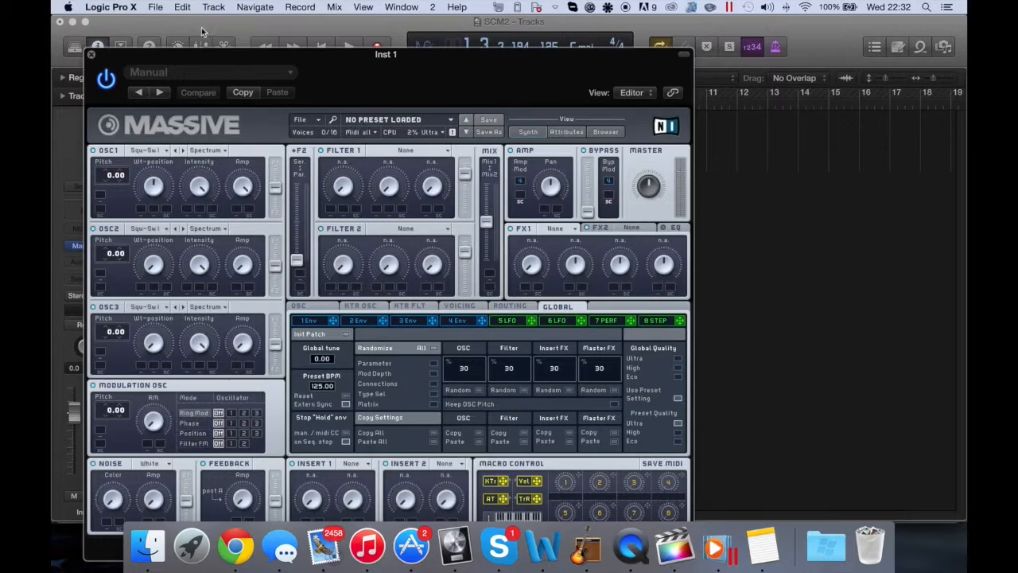
Bring the whole synth window into view and set OSC1 to Square-Saw I at pitch -12.00, routed fully to Filter 1
{"action": "left_click_drag", "start_coordinate": [174, 57], "coordinate": [299, 6]}
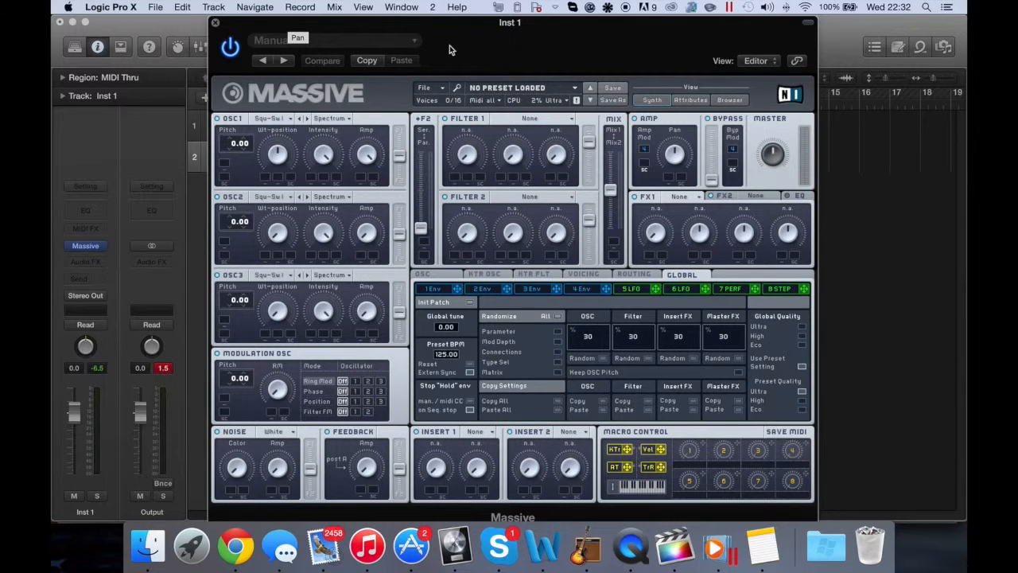
{"action": "mouse_move", "coordinate": [511, 30]}
{"action": "left_mouse_down"}
{"action": "mouse_move", "coordinate": [500, 28]}
{"action": "mouse_move", "coordinate": [519, 28]}
{"action": "left_mouse_up"}
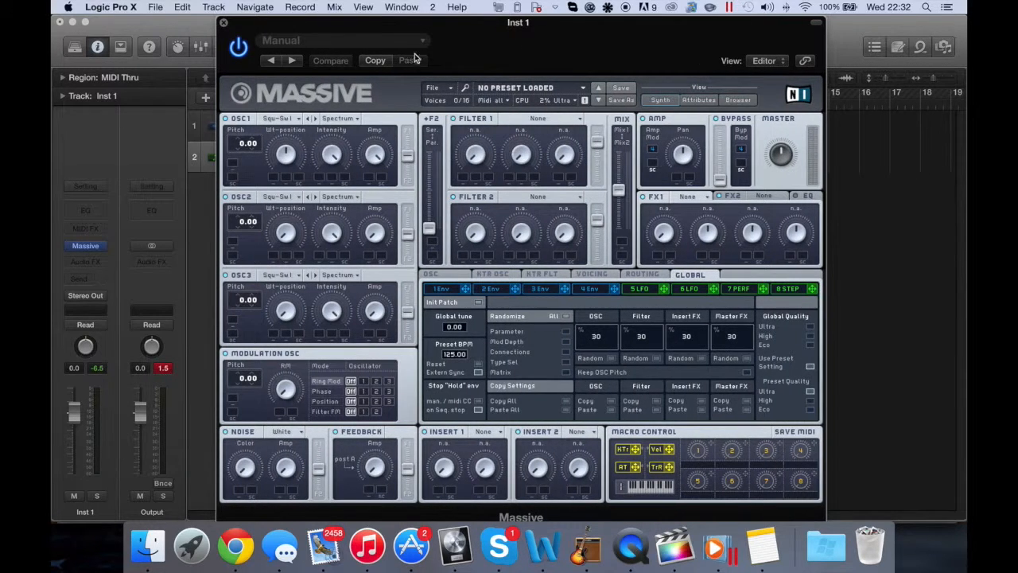
{"action": "left_click", "coordinate": [279, 123]}
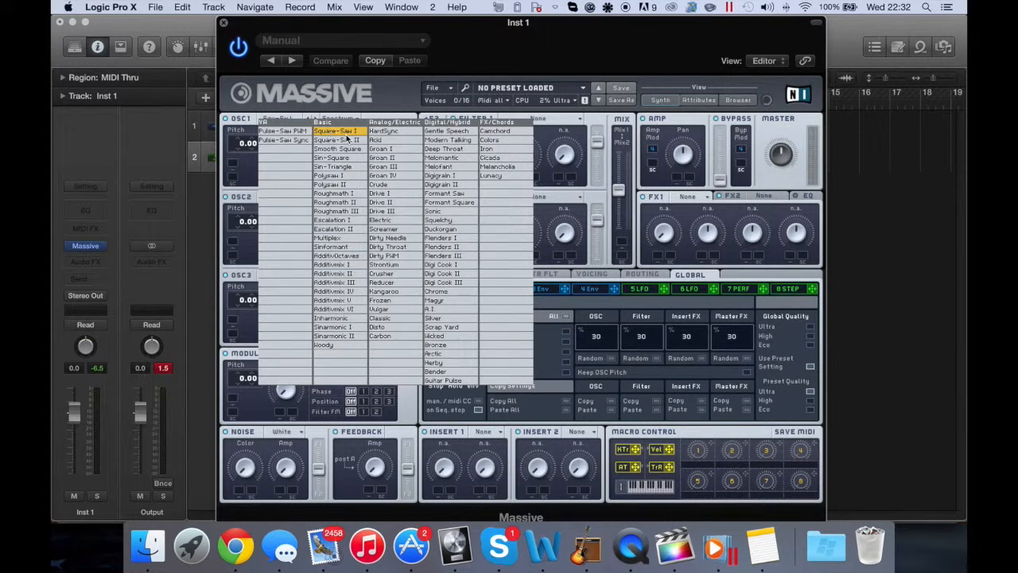
{"action": "left_click", "coordinate": [334, 135]}
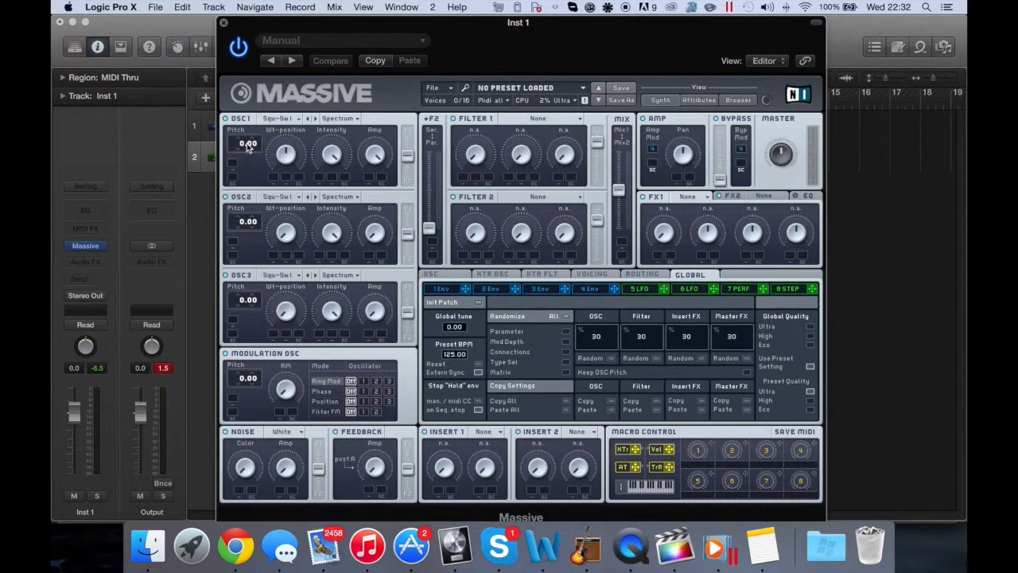
{"action": "left_click_drag", "start_coordinate": [242, 145], "coordinate": [240, 159]}
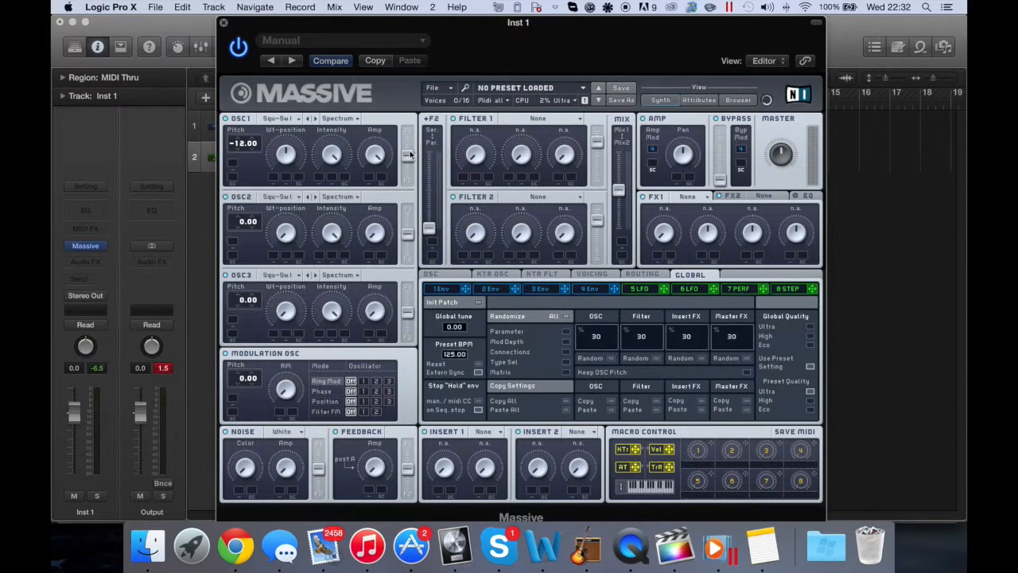
{"action": "left_click_drag", "start_coordinate": [409, 157], "coordinate": [399, 54]}
Set OSC2 to the Sin-Square wavetable at pitch -12.00 and route it fully to Filter 1
{"action": "left_click", "coordinate": [275, 202]}
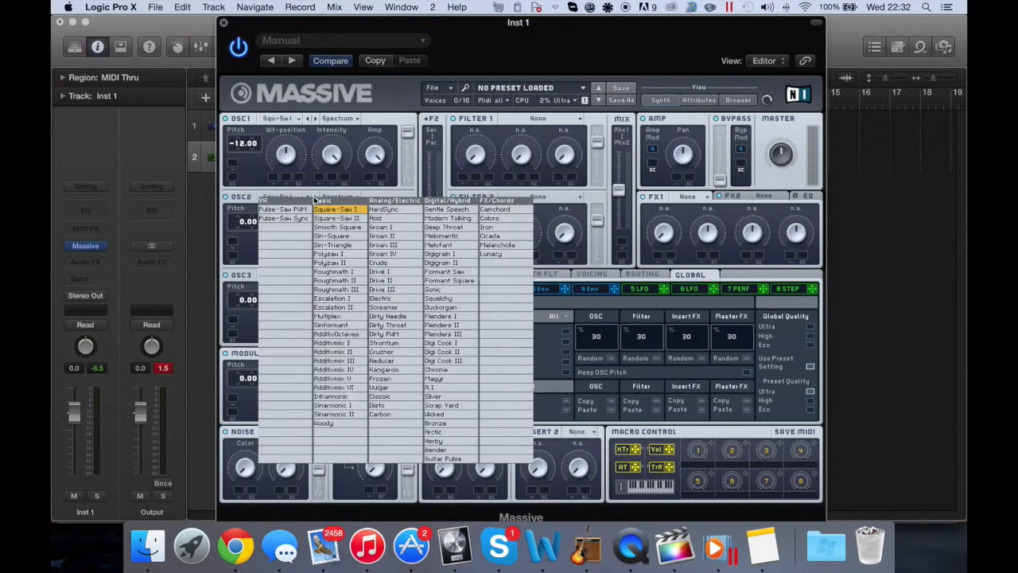
{"action": "left_click", "coordinate": [346, 240]}
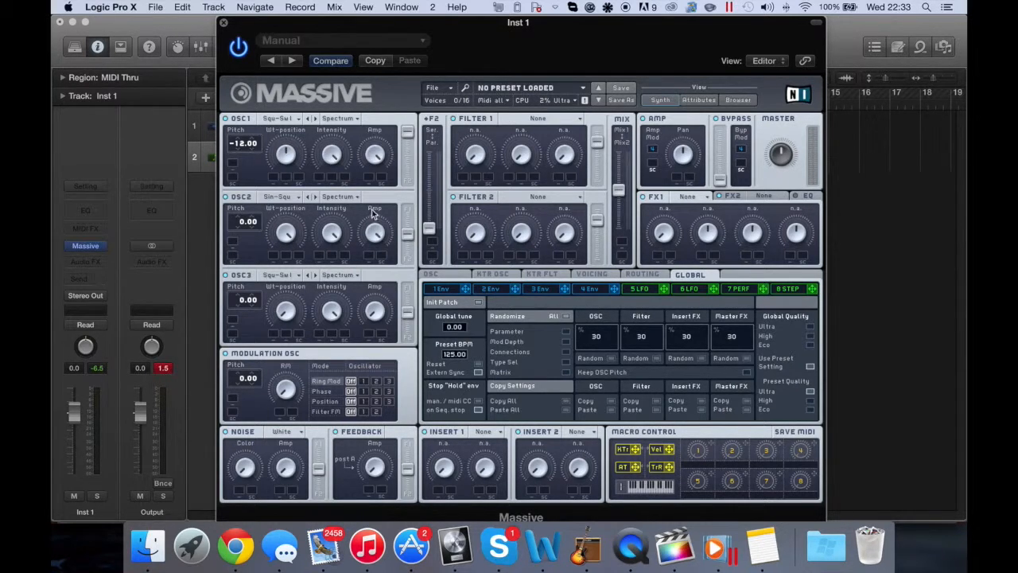
{"action": "left_click_drag", "start_coordinate": [240, 219], "coordinate": [239, 236]}
{"action": "left_click_drag", "start_coordinate": [410, 241], "coordinate": [404, 172]}
Set OSC3 to the Roughmath II wavetable and raise its Wt-position past halfway and its Amp to about three quarters
{"action": "left_click", "coordinate": [280, 284]}
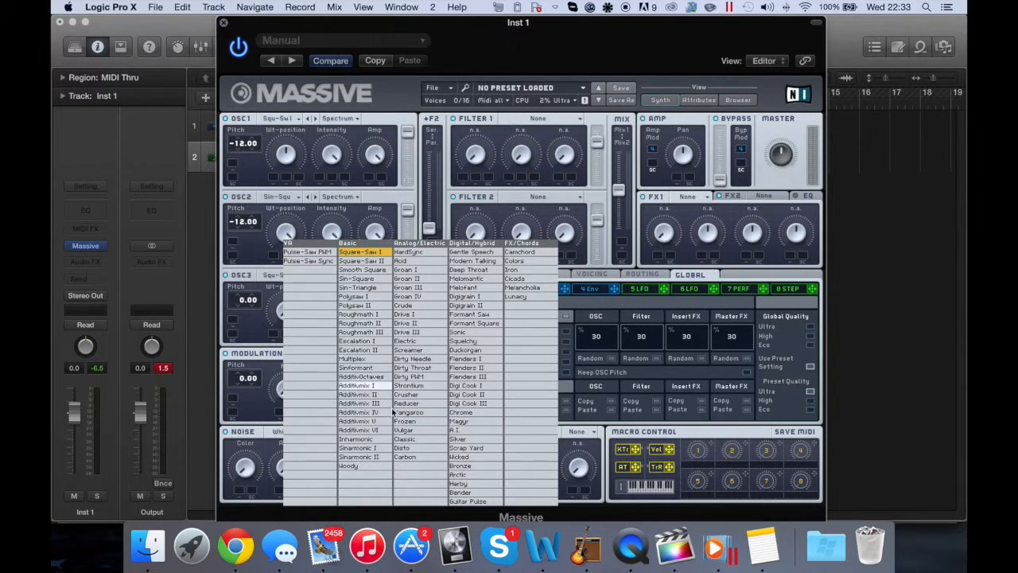
{"action": "left_click", "coordinate": [369, 328]}
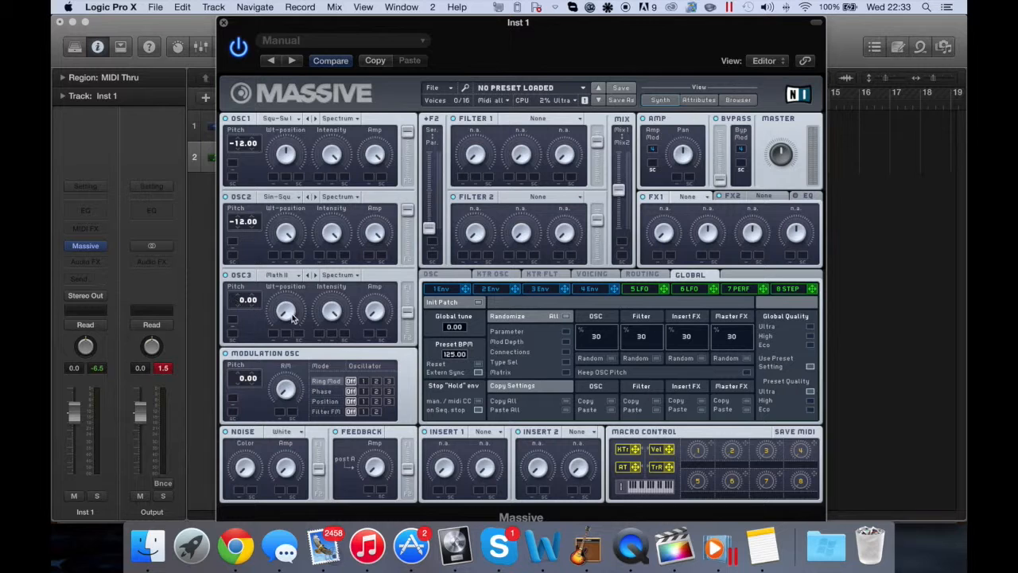
{"action": "left_click_drag", "start_coordinate": [293, 310], "coordinate": [307, 245]}
{"action": "left_click_drag", "start_coordinate": [376, 280], "coordinate": [374, 308]}
Set Filter 1 to Lowpass 4 and switch the filter routing fully to series
{"action": "left_click", "coordinate": [529, 119]}
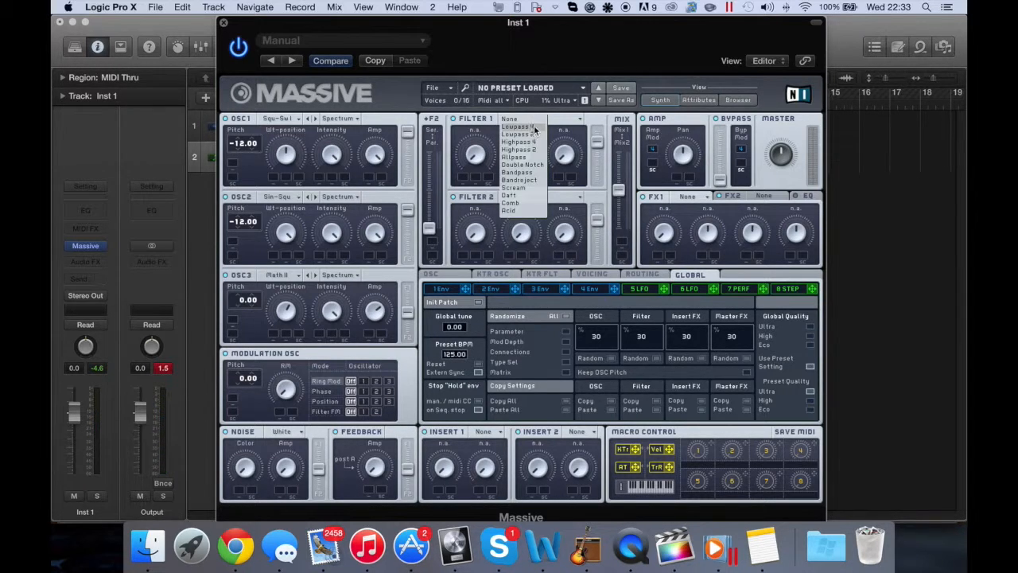
{"action": "left_click", "coordinate": [533, 126]}
{"action": "left_click_drag", "start_coordinate": [435, 230], "coordinate": [427, 128]}
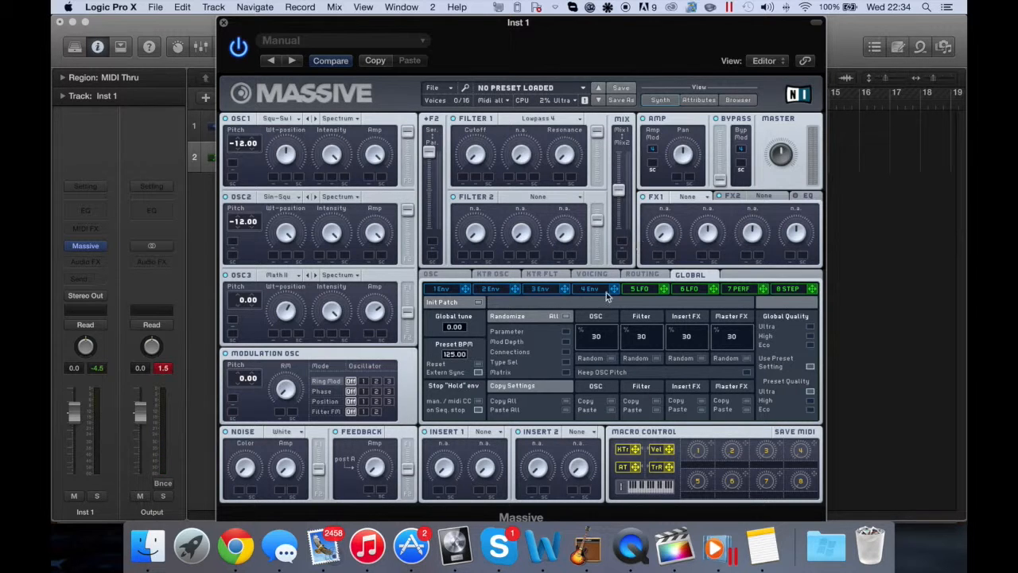
Assign envelope 1 to Filter 1's Cutoff and give it an upward modulation range
{"action": "left_click", "coordinate": [448, 292]}
{"action": "left_click_drag", "start_coordinate": [466, 289], "coordinate": [468, 185]}
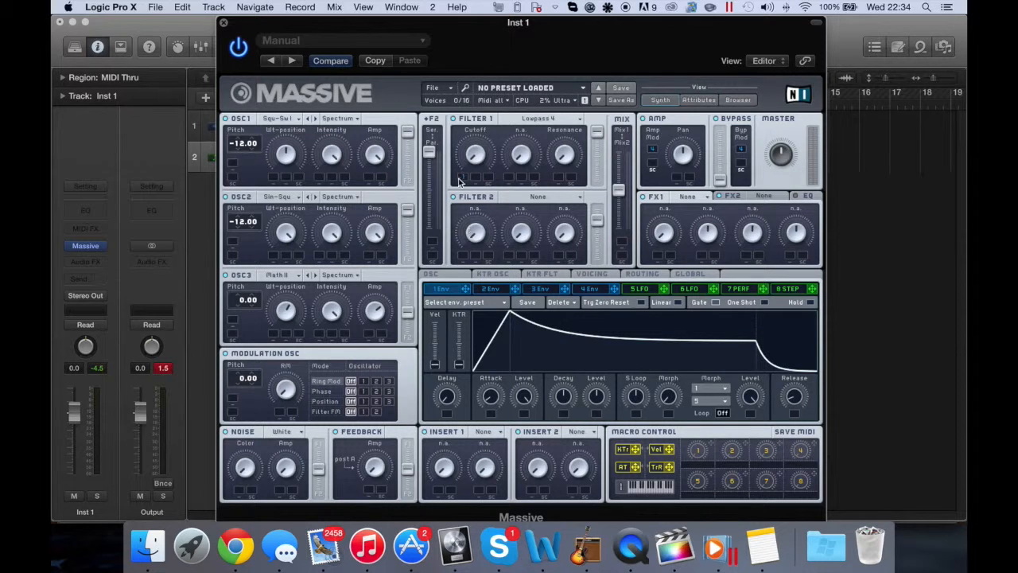
{"action": "left_click_drag", "start_coordinate": [462, 174], "coordinate": [473, 135]}
Shape envelope 1 with a shorter attack, a release of about half, and the level after decay lowered to zero
{"action": "left_click_drag", "start_coordinate": [492, 396], "coordinate": [492, 397]}
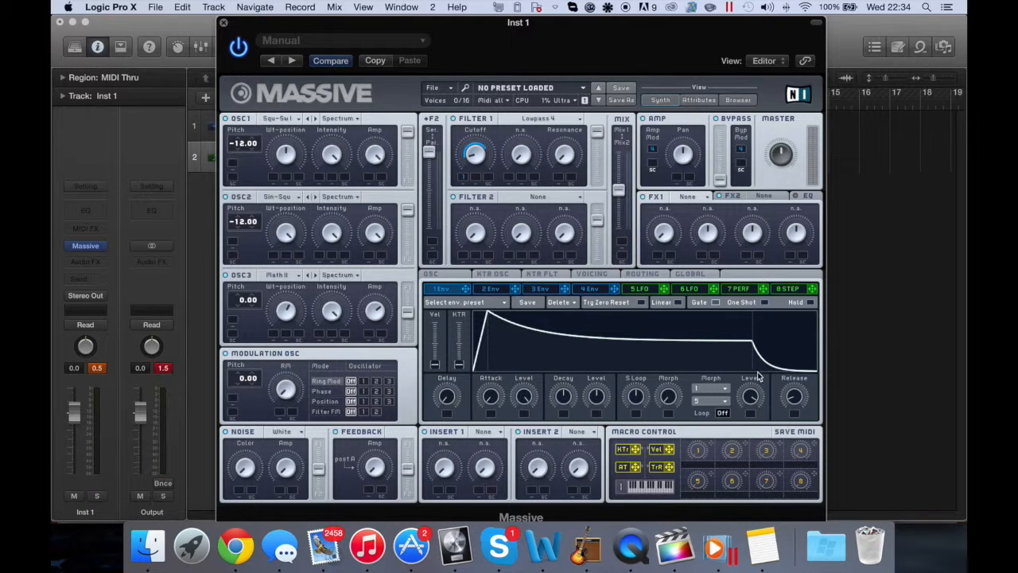
{"action": "left_click_drag", "start_coordinate": [796, 397], "coordinate": [797, 339]}
{"action": "left_click_drag", "start_coordinate": [601, 398], "coordinate": [598, 449]}
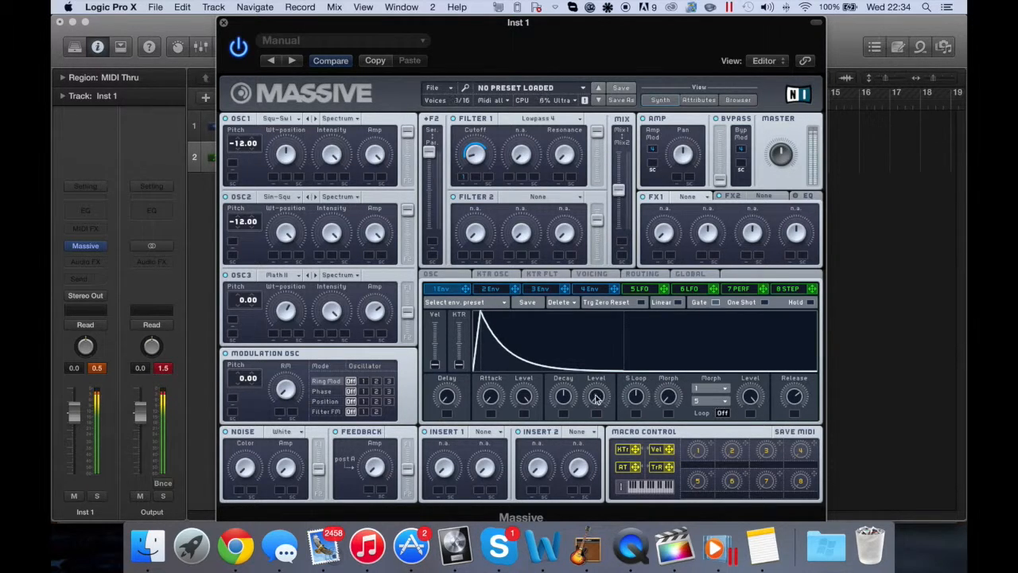
Audition envelope 1 with a raised decay level and a short release, and restore the zero level and longer release
{"action": "left_click_drag", "start_coordinate": [597, 398], "coordinate": [617, 351]}
{"action": "left_click_drag", "start_coordinate": [790, 397], "coordinate": [791, 495]}
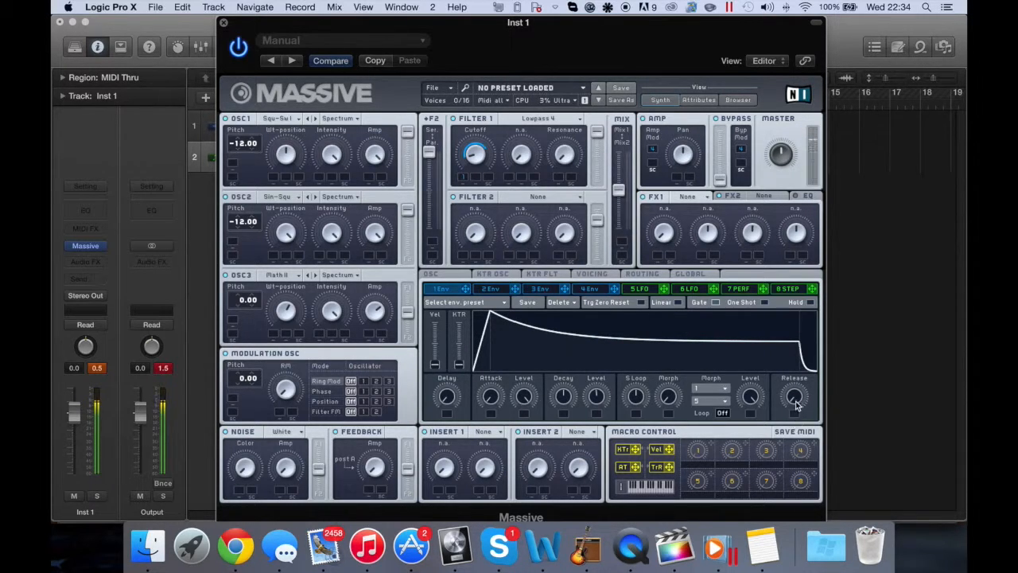
{"action": "left_click_drag", "start_coordinate": [797, 410], "coordinate": [798, 332]}
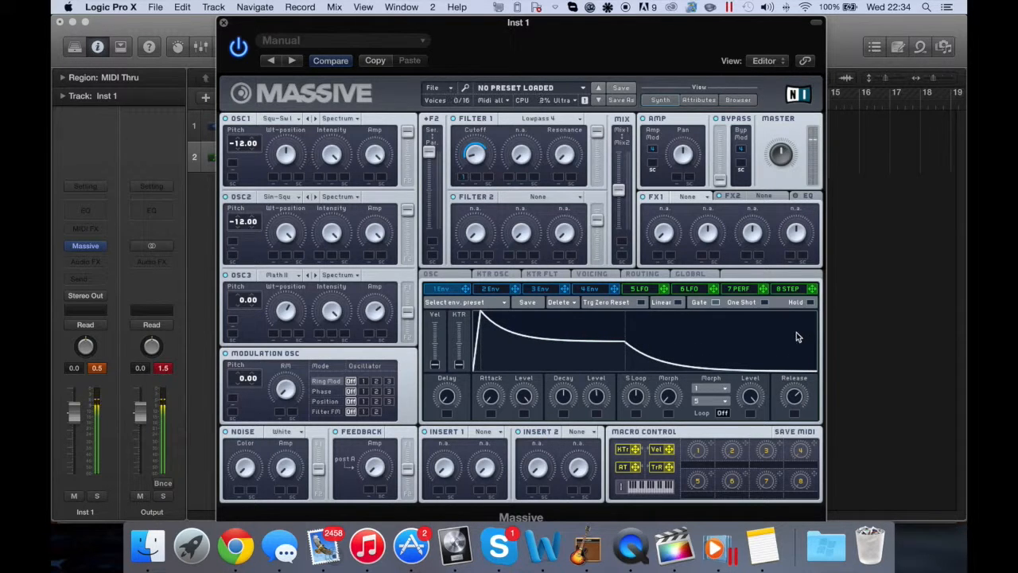
{"action": "left_click_drag", "start_coordinate": [598, 400], "coordinate": [598, 461]}
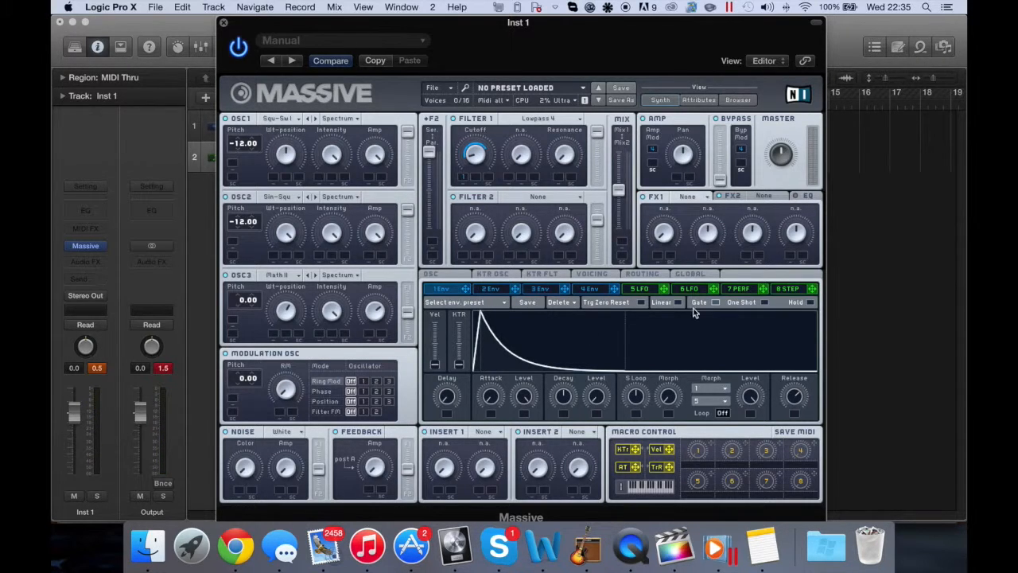
Shape envelope 4 with a shorter attack, a release just under half, a slightly longer decay and a lower decay level
{"action": "left_click", "coordinate": [602, 292]}
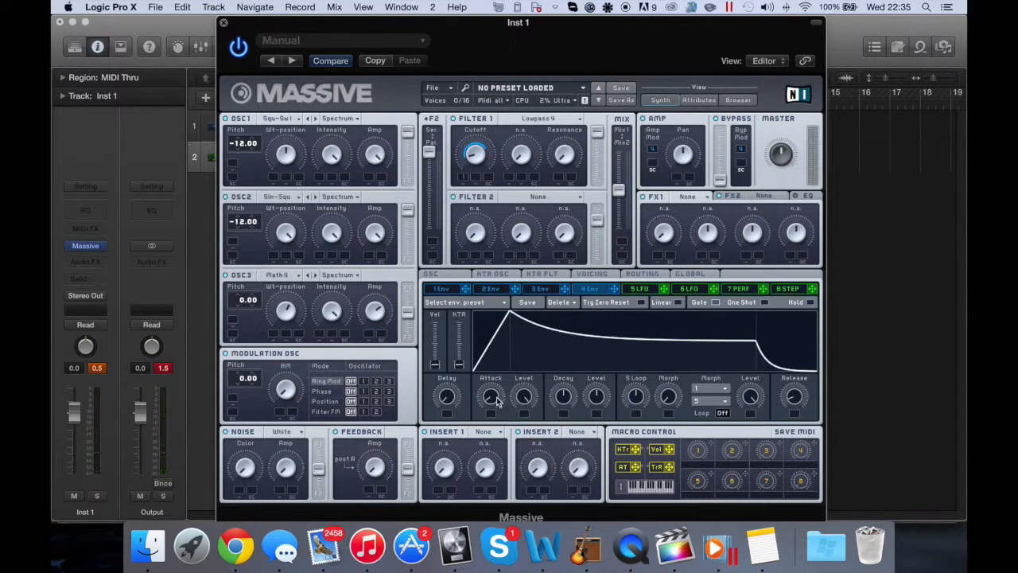
{"action": "left_click_drag", "start_coordinate": [500, 406], "coordinate": [500, 420]}
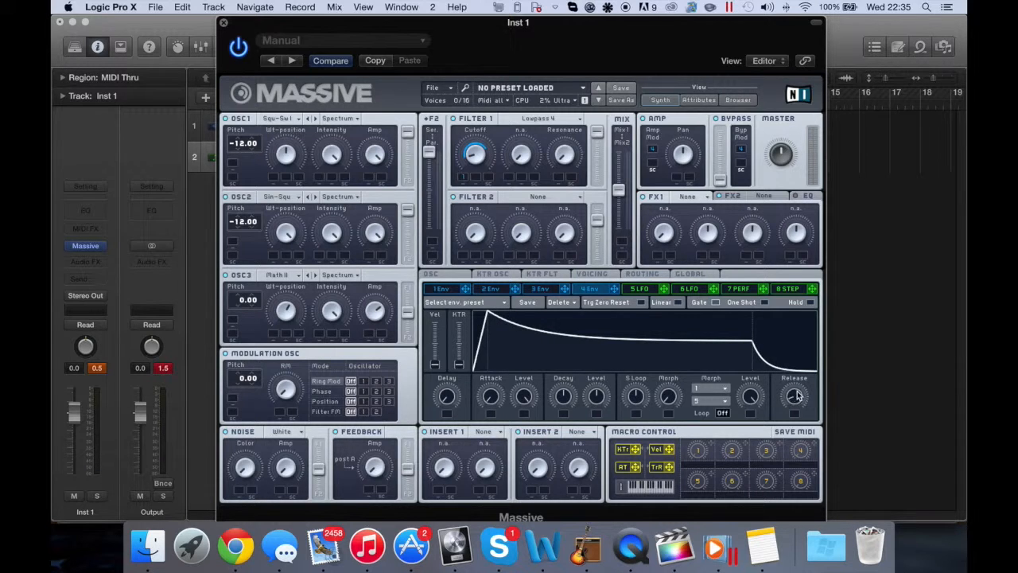
{"action": "mouse_move", "coordinate": [796, 396]}
{"action": "left_mouse_down"}
{"action": "mouse_move", "coordinate": [798, 360]}
{"action": "mouse_move", "coordinate": [791, 395]}
{"action": "left_mouse_up"}
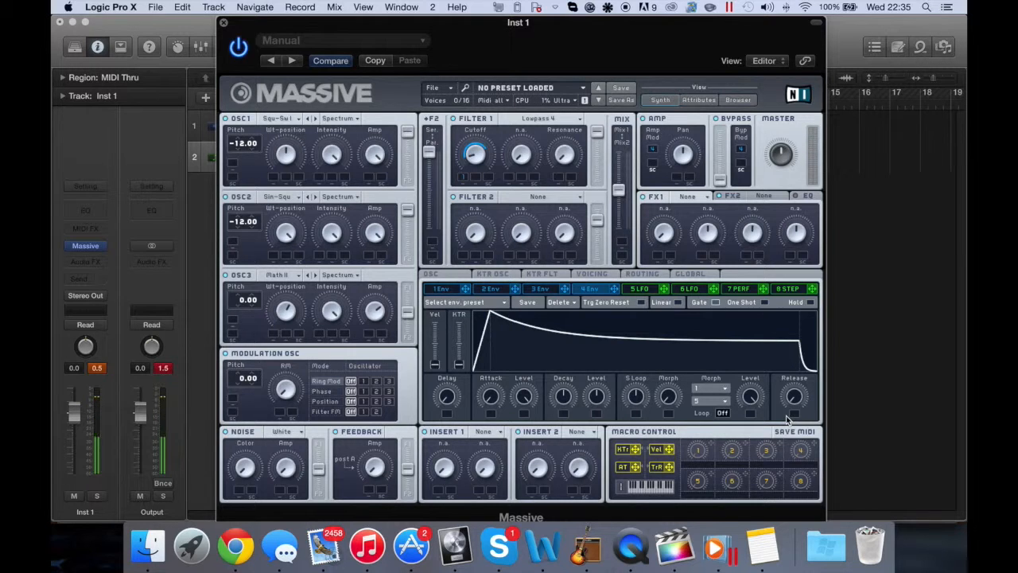
{"action": "left_click_drag", "start_coordinate": [790, 410], "coordinate": [806, 309]}
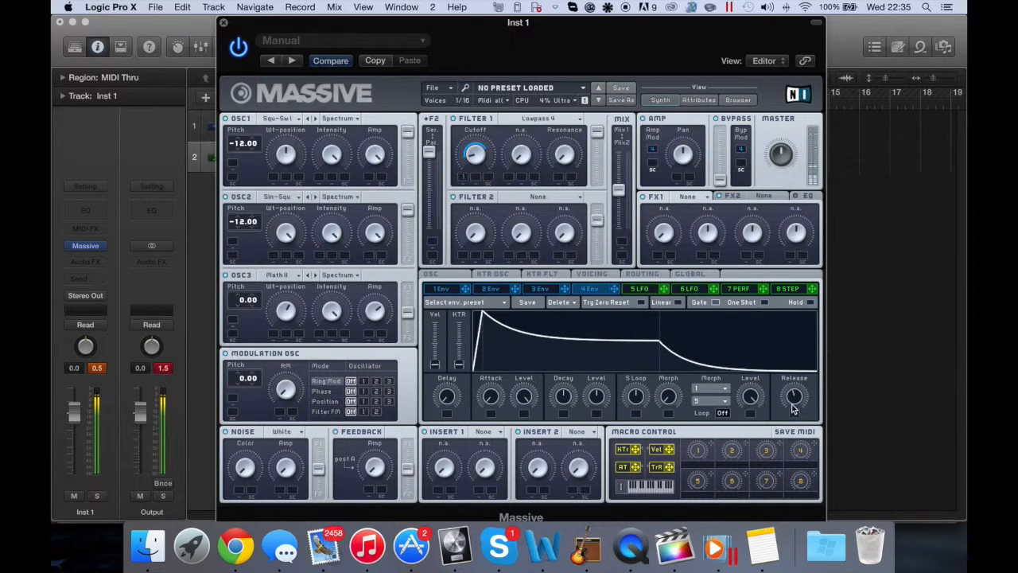
{"action": "left_click_drag", "start_coordinate": [794, 408], "coordinate": [795, 400]}
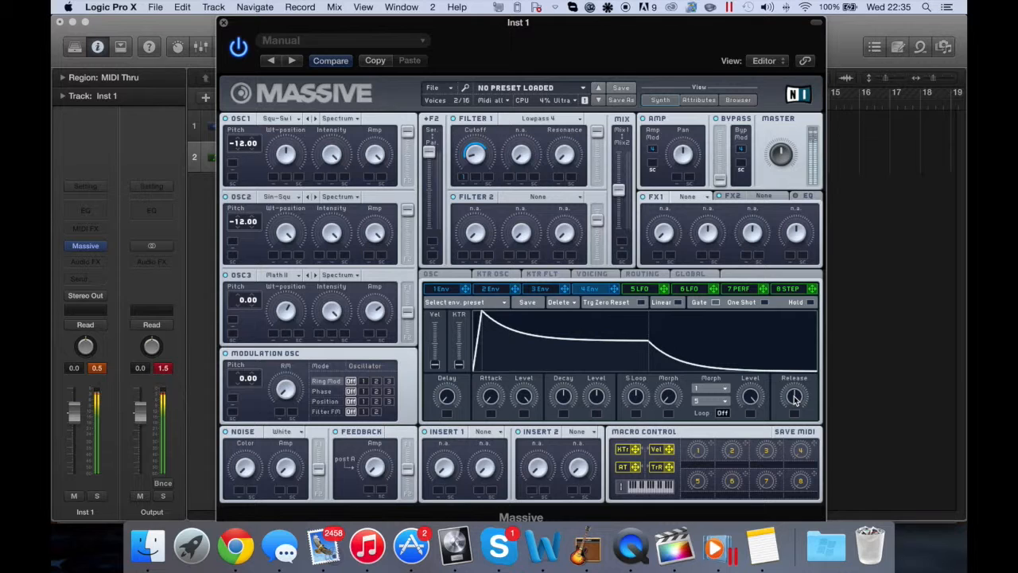
{"action": "left_click_drag", "start_coordinate": [794, 400], "coordinate": [792, 412]}
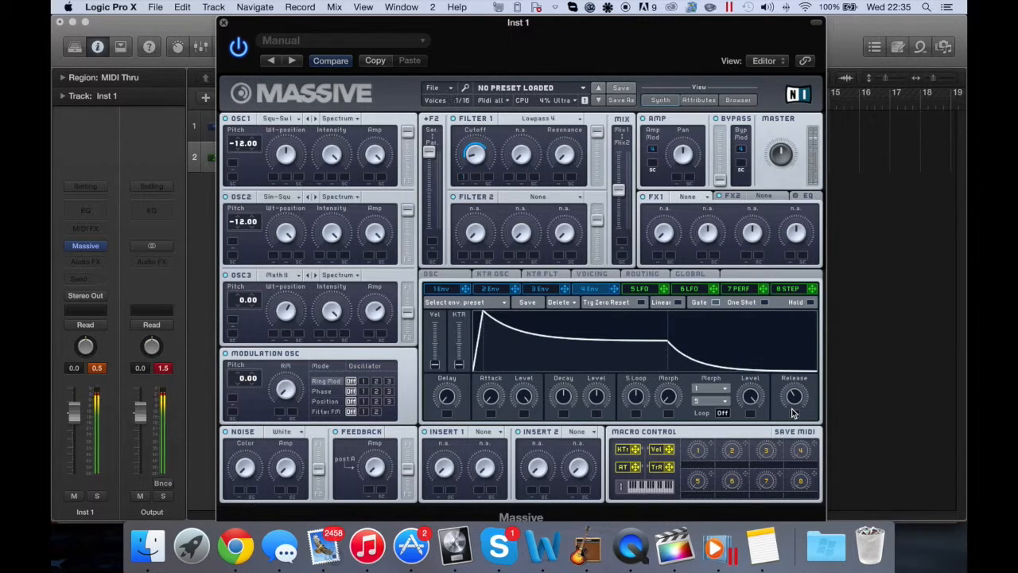
{"action": "left_click_drag", "start_coordinate": [596, 398], "coordinate": [601, 436]}
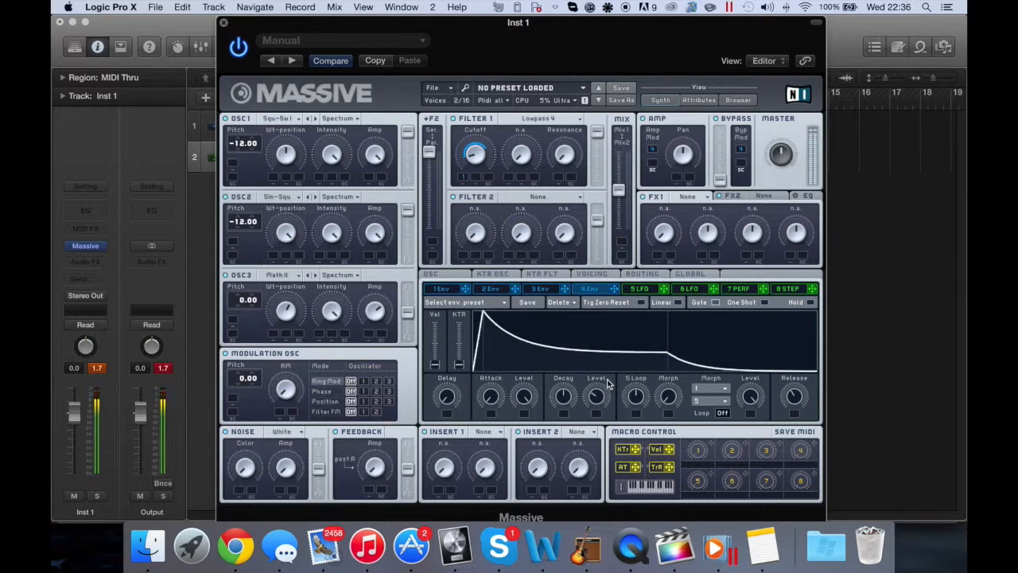
{"action": "mouse_move", "coordinate": [568, 395]}
{"action": "left_mouse_down"}
{"action": "mouse_move", "coordinate": [572, 447]}
{"action": "mouse_move", "coordinate": [571, 392]}
{"action": "left_mouse_up"}
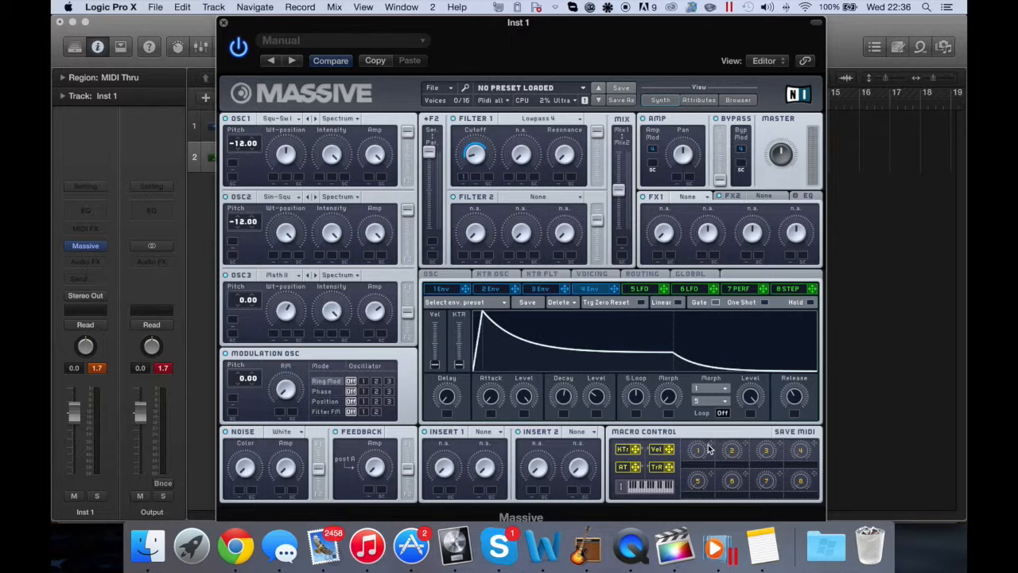
Assign macro 1 to Filter 1's Cutoff with an upward modulation range, and start MIDI Learn for that macro
{"action": "left_click_drag", "start_coordinate": [708, 448], "coordinate": [480, 178]}
{"action": "left_click_drag", "start_coordinate": [478, 175], "coordinate": [478, 146]}
{"action": "right_click", "coordinate": [697, 451]}
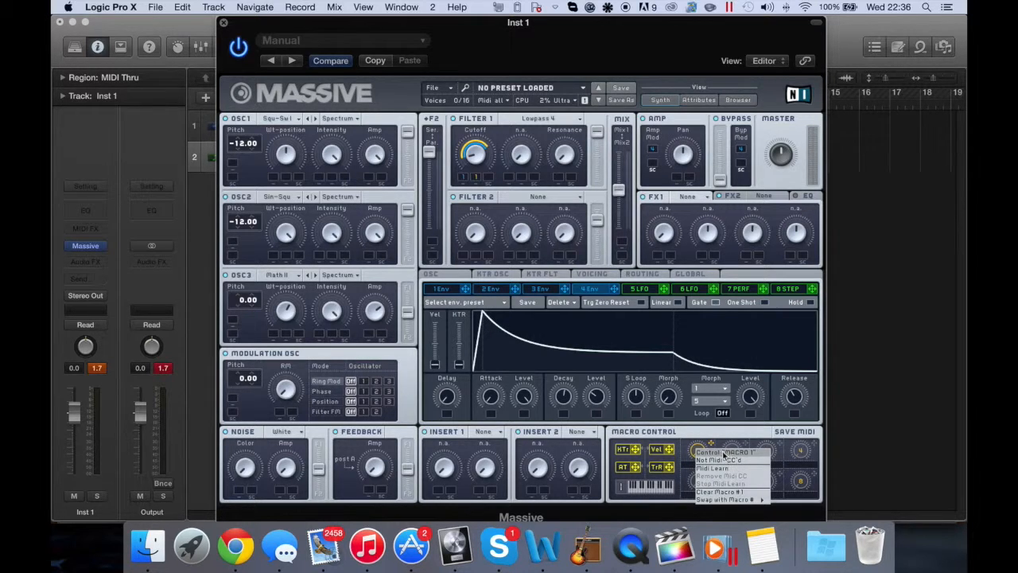
{"action": "left_click", "coordinate": [690, 455]}
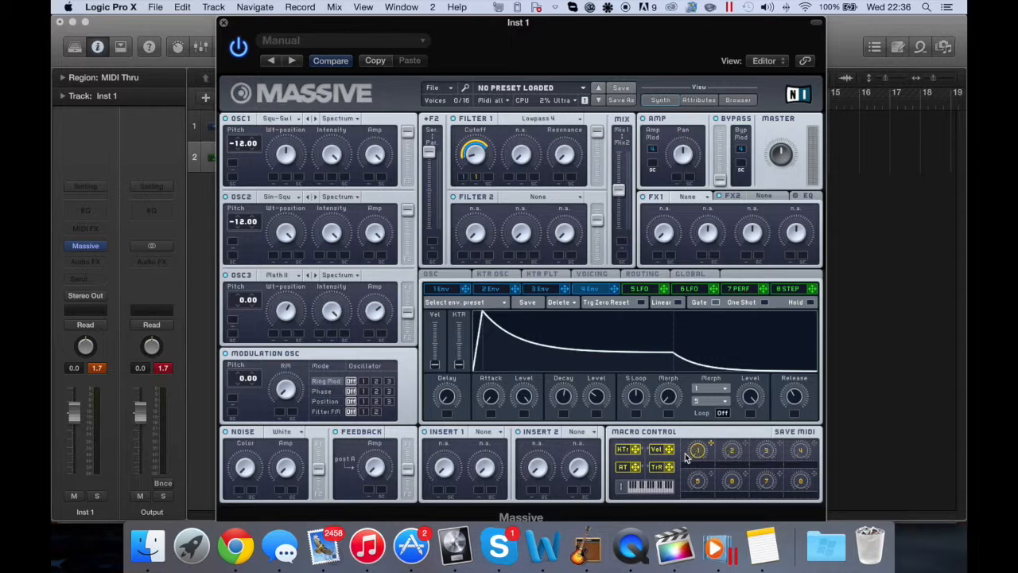
{"action": "right_click", "coordinate": [697, 449]}
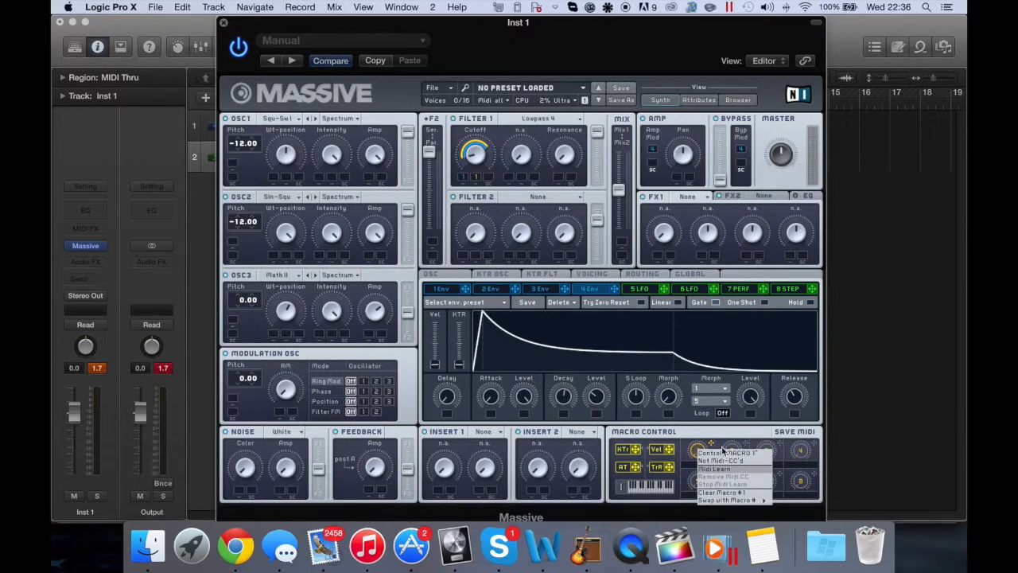
{"action": "left_click", "coordinate": [721, 476]}
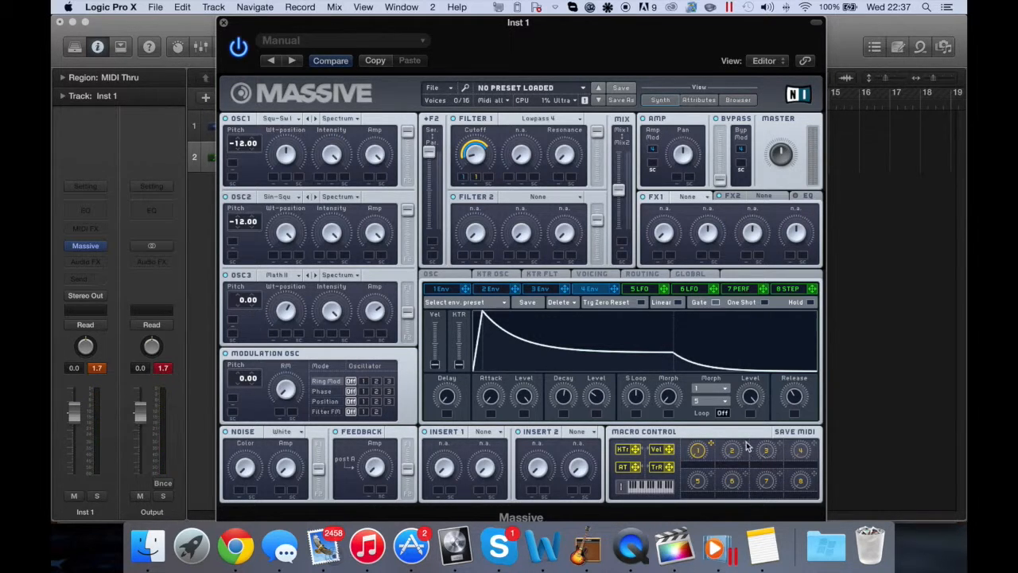
Assign macro 2 to Filter 1's Resonance with an upward modulation range, and macro 3 to envelope 4's Attack
{"action": "left_click_drag", "start_coordinate": [747, 448], "coordinate": [560, 179]}
{"action": "left_click_drag", "start_coordinate": [560, 178], "coordinate": [560, 177]}
{"action": "left_click_drag", "start_coordinate": [561, 177], "coordinate": [557, 139]}
{"action": "left_click_drag", "start_coordinate": [781, 444], "coordinate": [490, 415]}
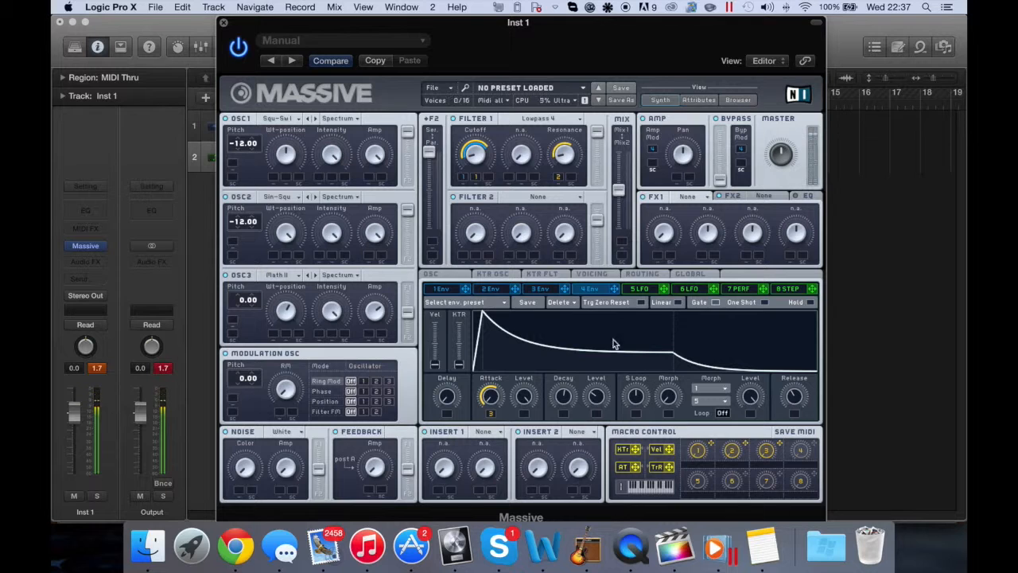
Load Classic Tube in FX1 and assign macro 4 to its Drive with an upward modulation range
{"action": "left_click", "coordinate": [685, 196]}
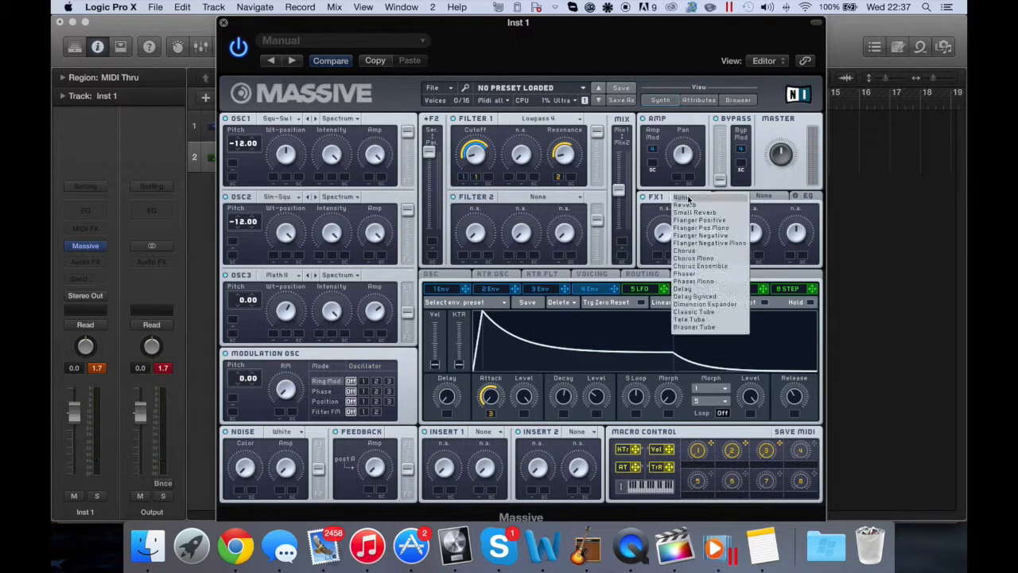
{"action": "left_click", "coordinate": [707, 314]}
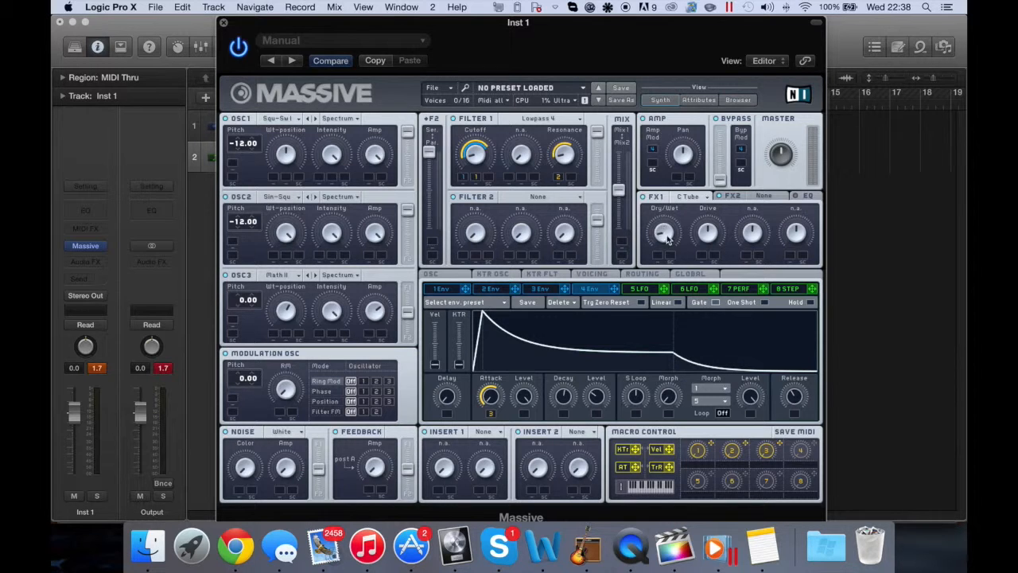
{"action": "left_click_drag", "start_coordinate": [814, 445], "coordinate": [701, 258]}
{"action": "left_click_drag", "start_coordinate": [704, 255], "coordinate": [703, 227]}
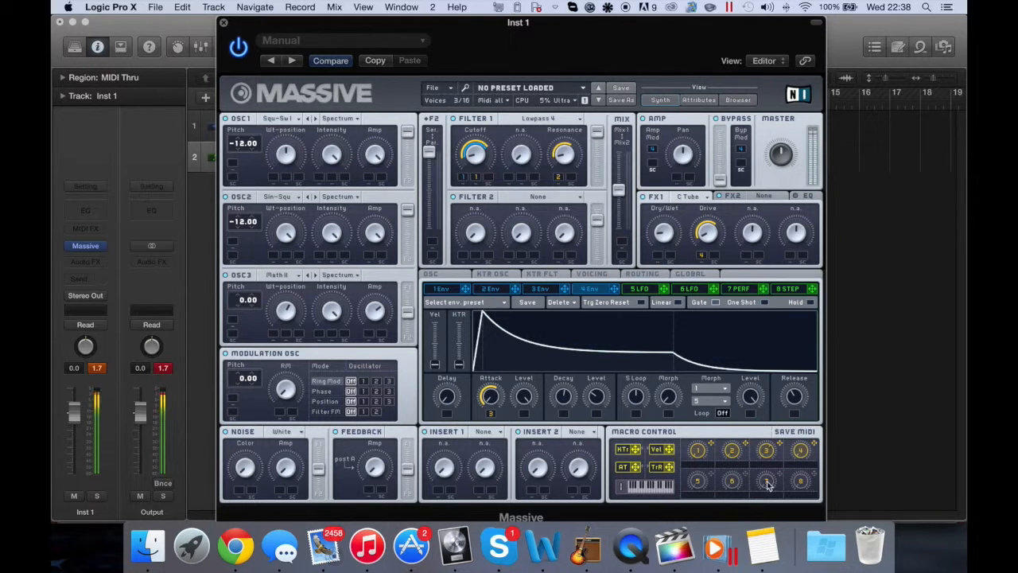
Load the Dimension Expander effect in FX2
{"action": "left_click", "coordinate": [764, 197]}
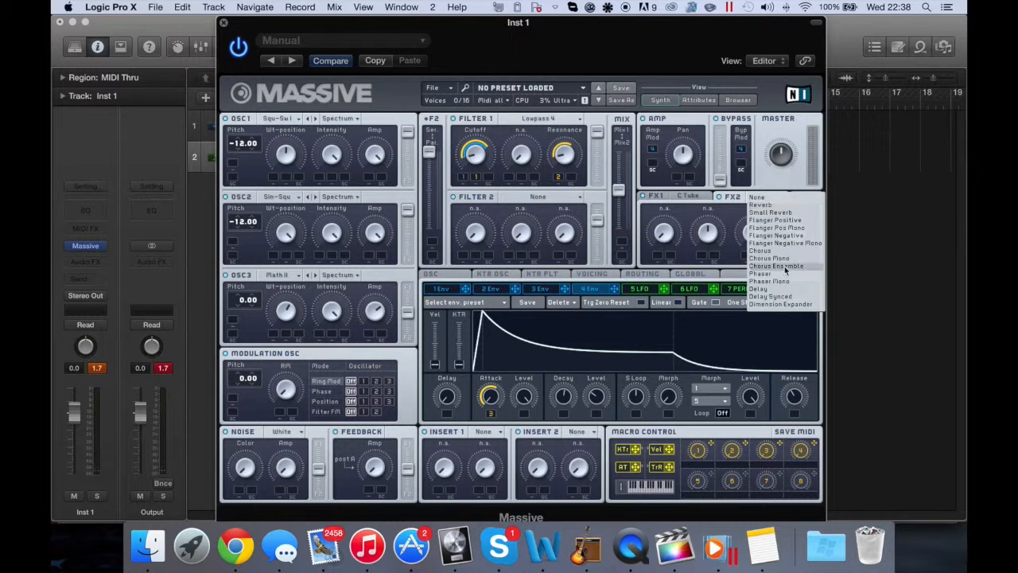
{"action": "left_click", "coordinate": [800, 305]}
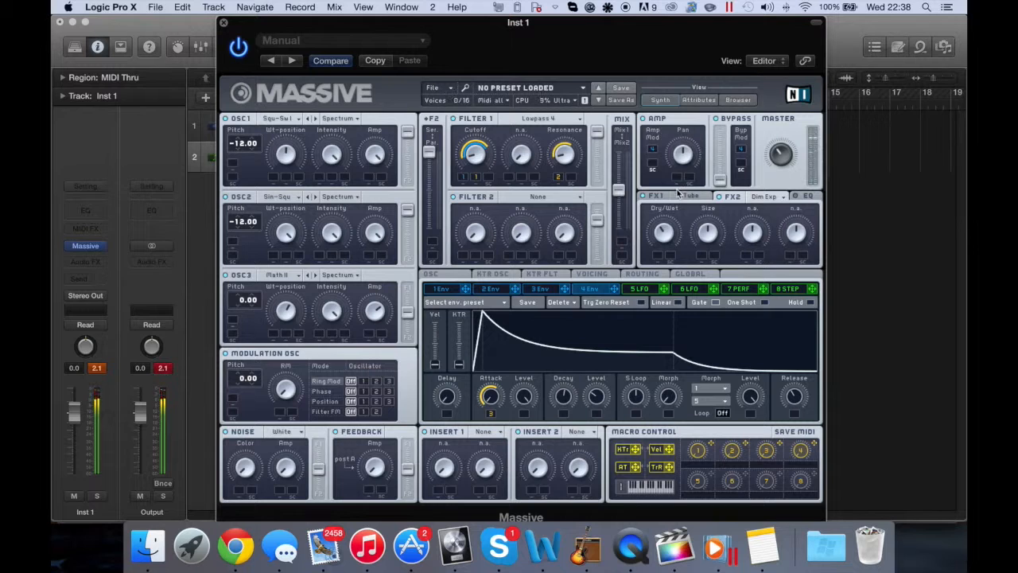
Lower the Size of the Dimension Expander effect in FX2
{"action": "left_click", "coordinate": [77, 278]}
{"action": "left_click", "coordinate": [730, 263]}
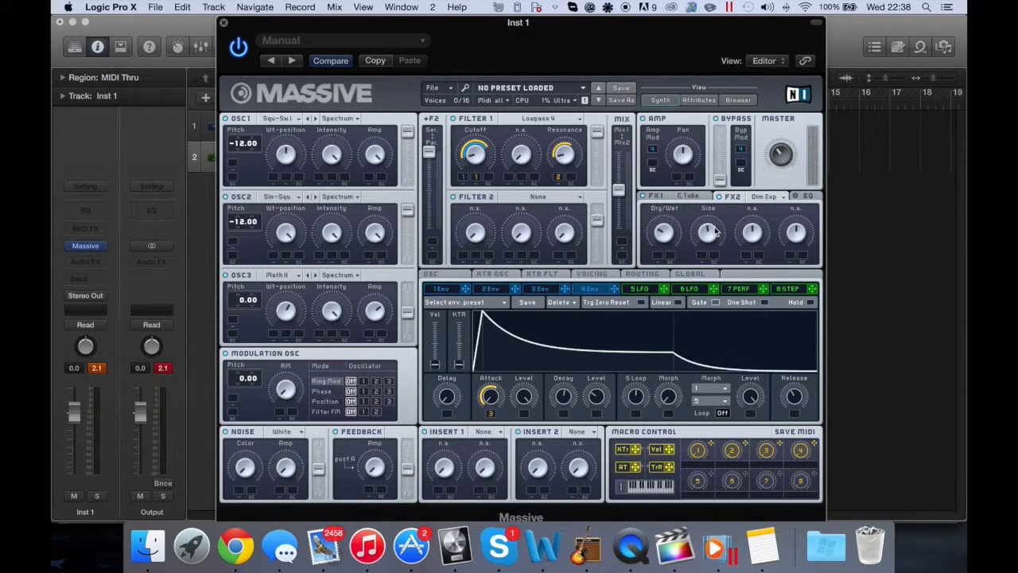
{"action": "left_click_drag", "start_coordinate": [709, 235], "coordinate": [709, 243]}
Set the modulation oscillator to Phase mode on oscillator 1 with a pitch of 24.00, and close the Massive window
{"action": "left_click", "coordinate": [363, 382]}
{"action": "left_click", "coordinate": [323, 392]}
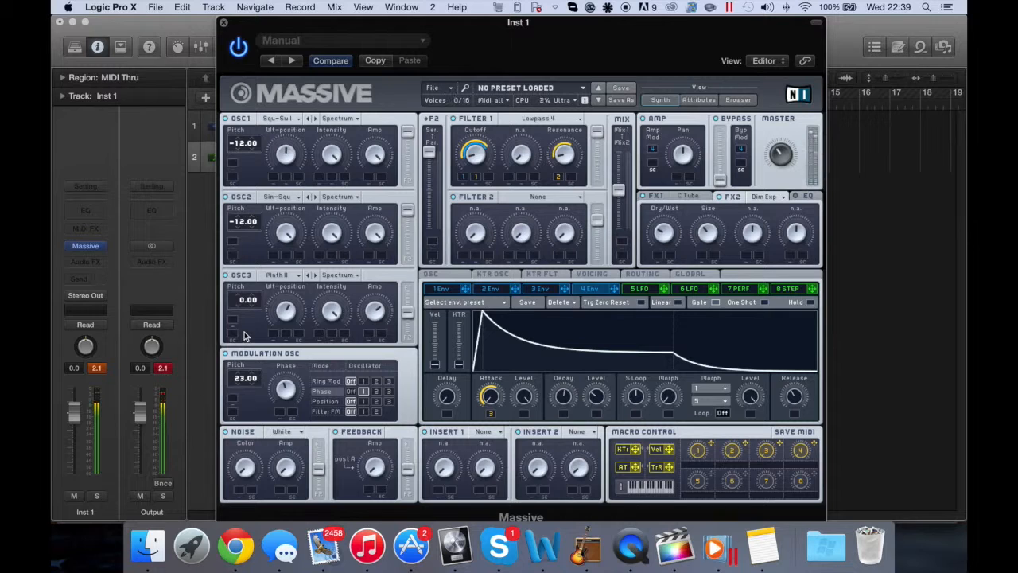
{"action": "left_click_drag", "start_coordinate": [246, 378], "coordinate": [250, 365]}
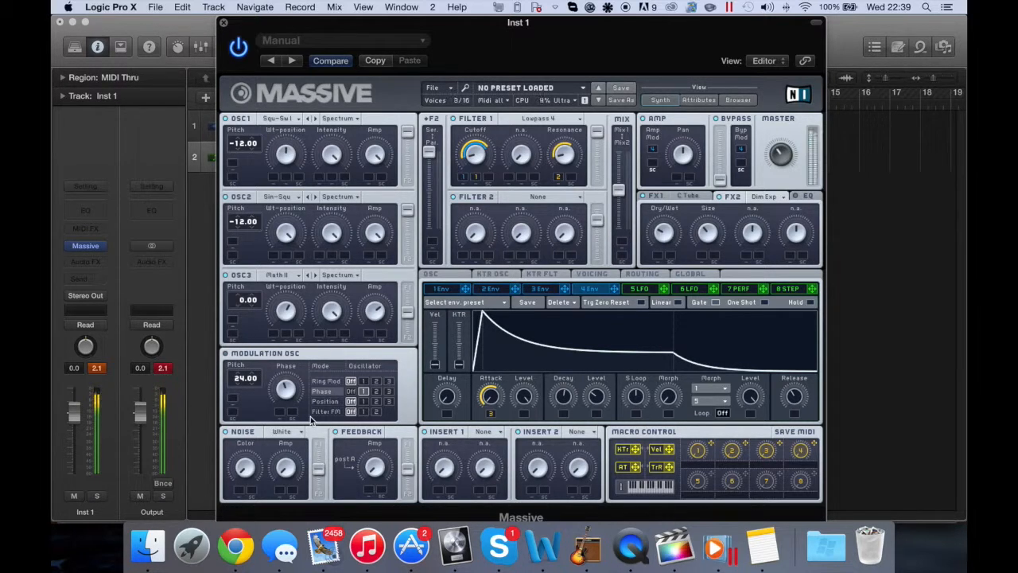
{"action": "left_click", "coordinate": [222, 22]}
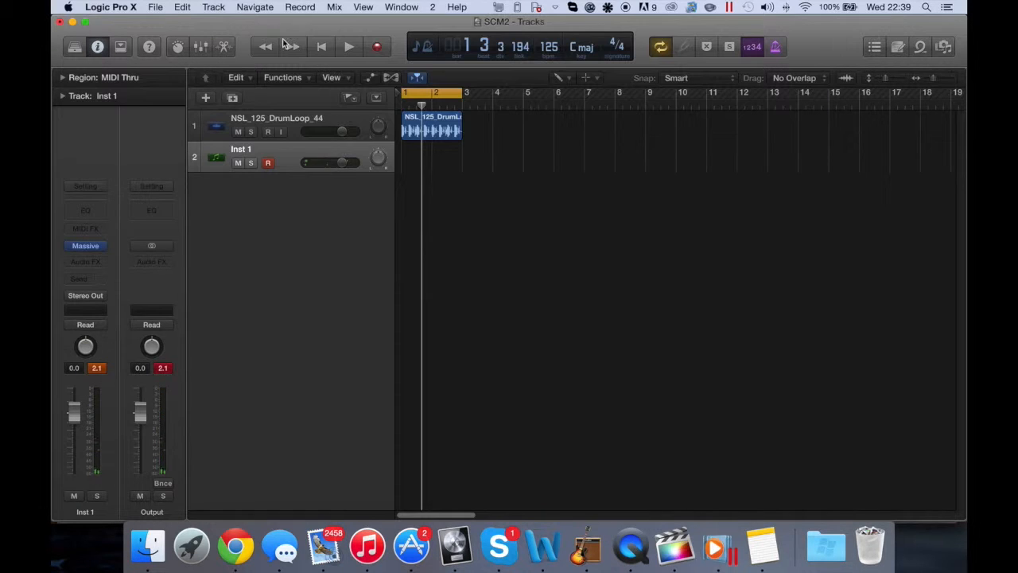
Record a MIDI take on the Inst 1 track over the two-bar drum loop
{"action": "left_click", "coordinate": [378, 49]}
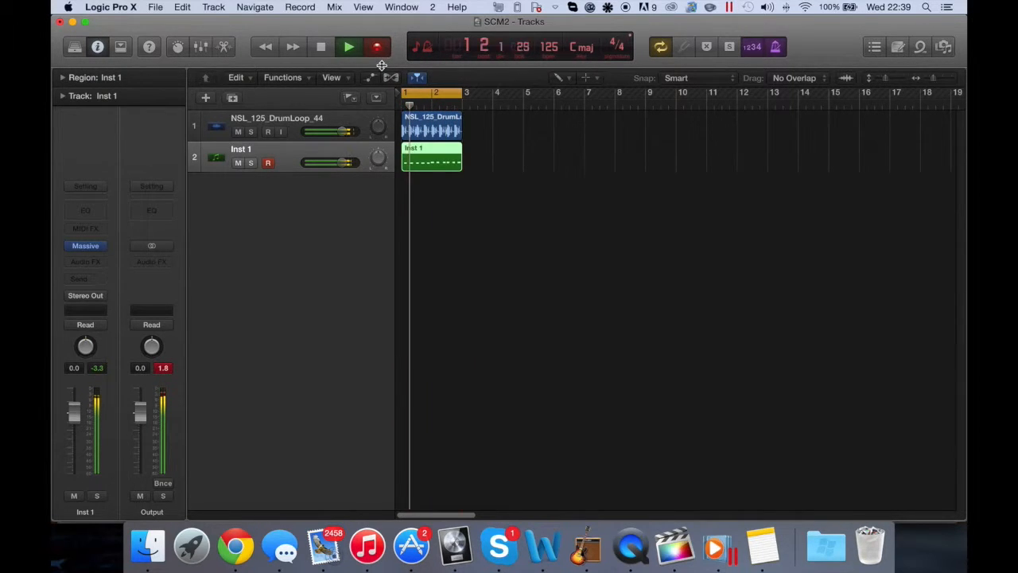
{"action": "key", "text": "space"}
{"action": "left_click_drag", "start_coordinate": [513, 161], "coordinate": [431, 168]}
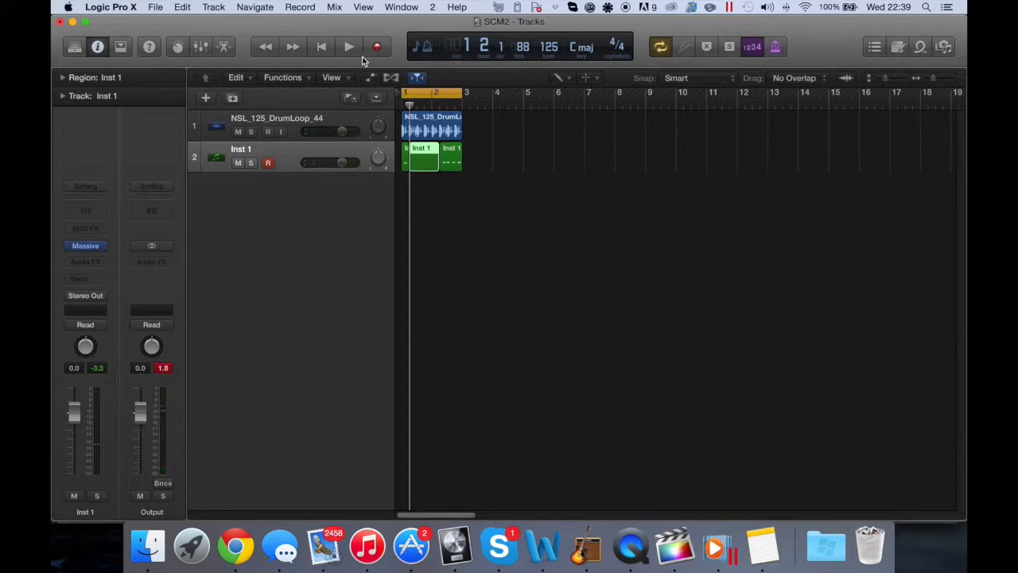
Switch to the Pointer tool and delete all the recorded regions on the Inst 1 track
{"action": "left_click", "coordinate": [565, 80]}
{"action": "left_click", "coordinate": [570, 95]}
{"action": "left_click_drag", "start_coordinate": [526, 165], "coordinate": [404, 150]}
{"action": "key", "text": "Delete"}
{"action": "key", "text": "Delete"}
{"action": "left_click", "coordinate": [525, 200]}
{"action": "key", "text": "Delete"}
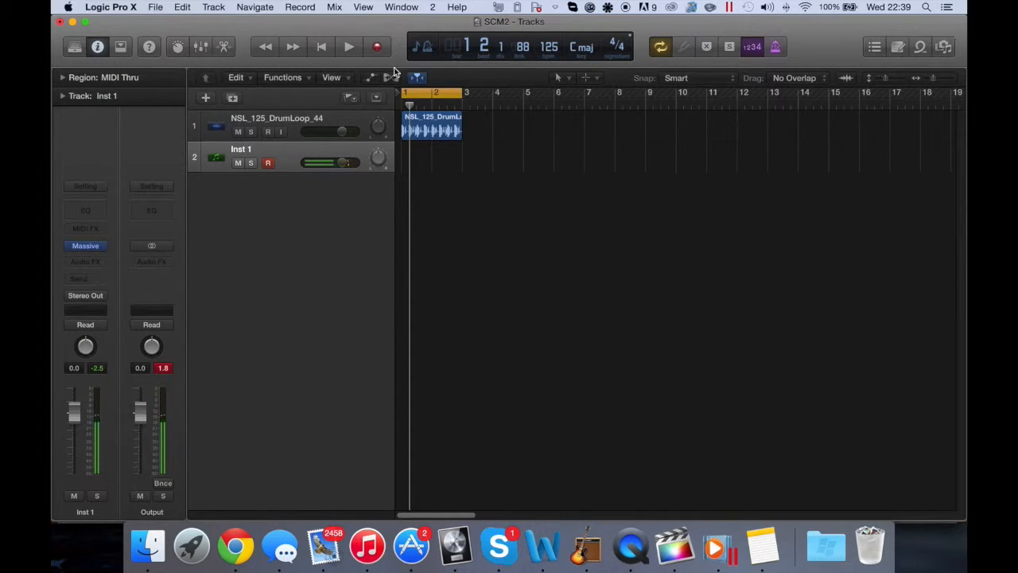
Record a new two-bar MIDI take on the Inst 1 track and open its region in the Piano Roll
{"action": "left_click", "coordinate": [379, 46]}
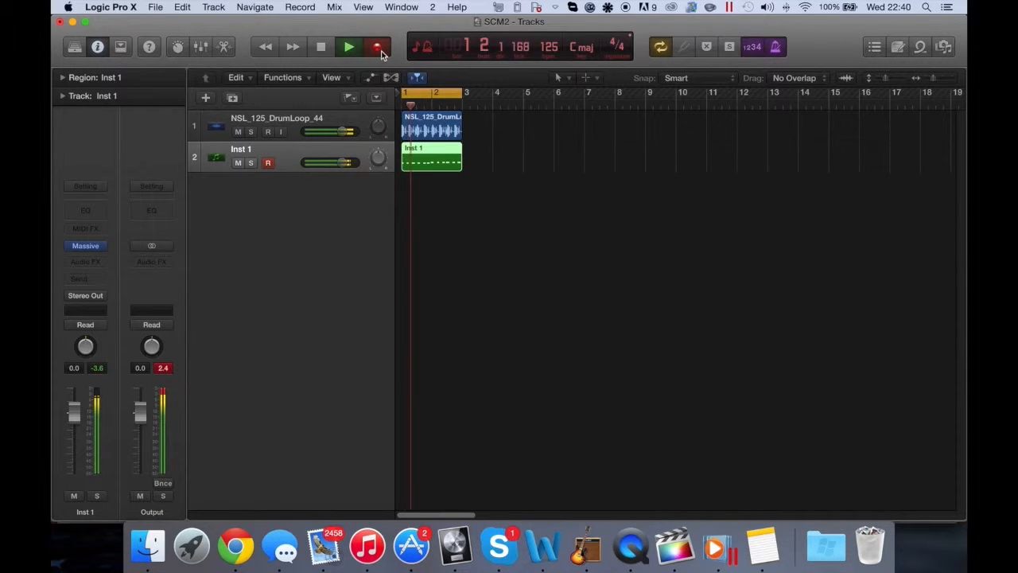
{"action": "key", "text": "space"}
{"action": "double_click", "coordinate": [450, 163]}
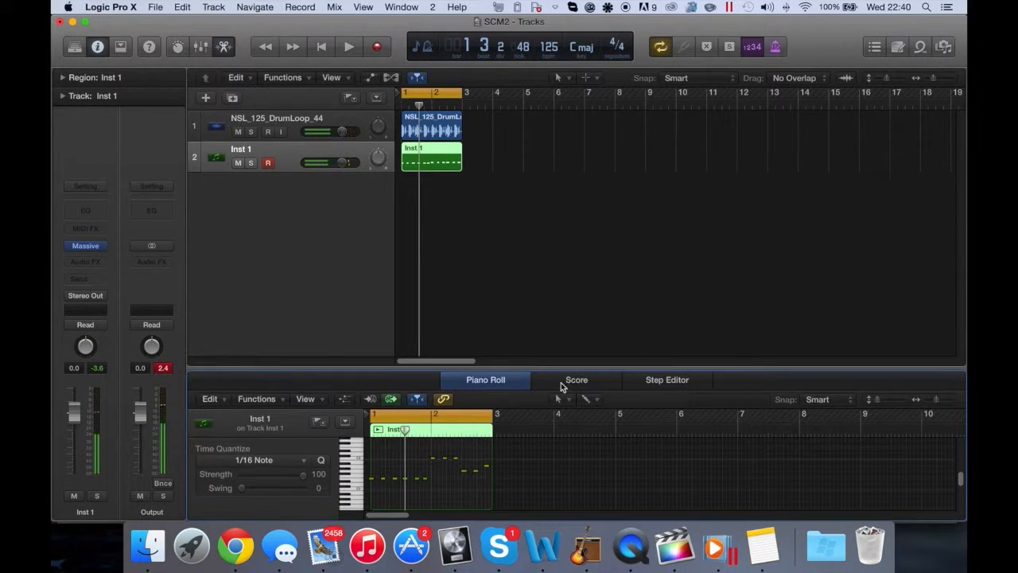
Quantize all notes of the Inst 1 region to 1/16 notes, play the loop and close the Piano Roll
{"action": "left_click_drag", "start_coordinate": [522, 487], "coordinate": [371, 447]}
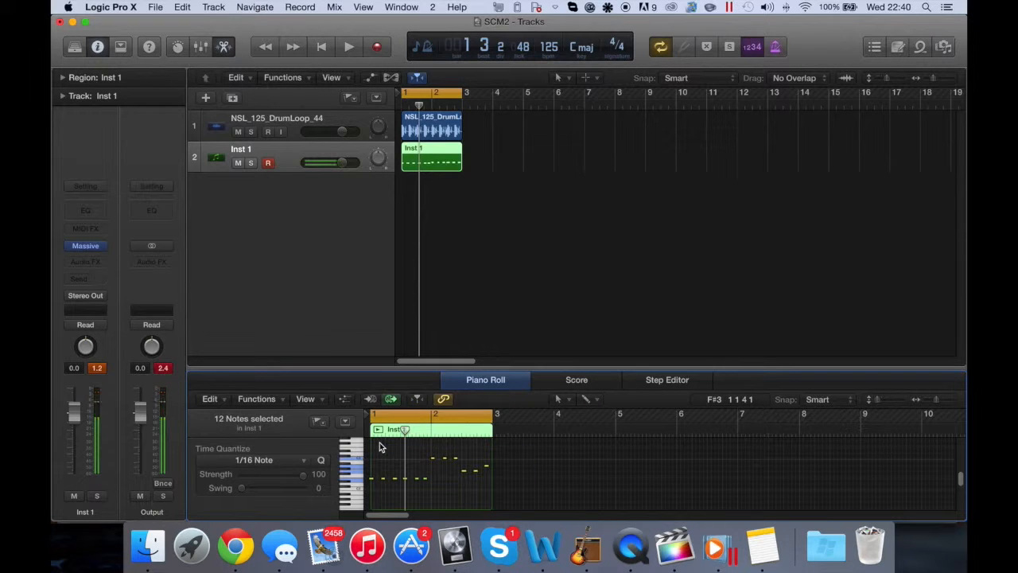
{"action": "key", "text": "space"}
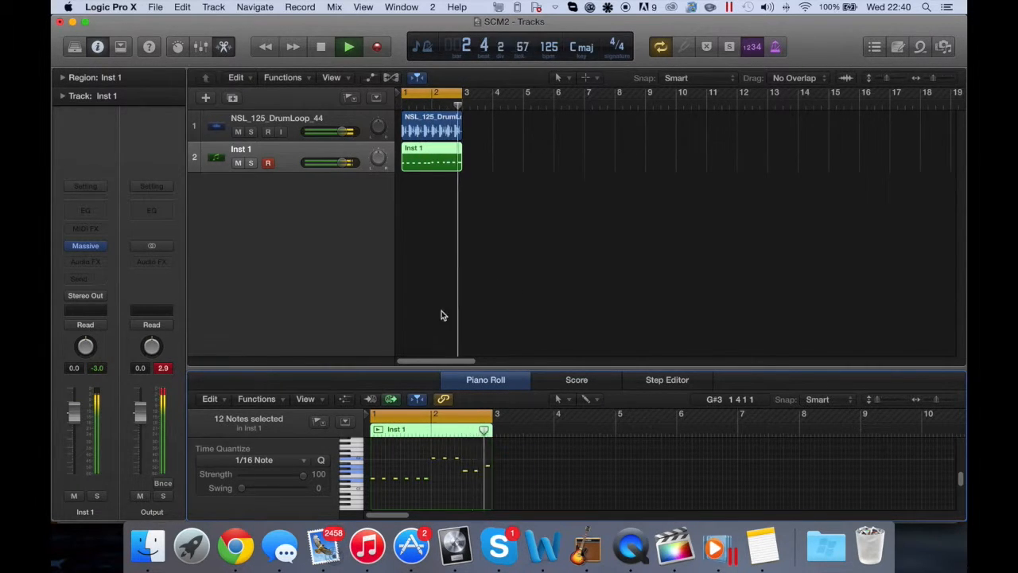
{"action": "left_click_drag", "start_coordinate": [464, 369], "coordinate": [471, 512]}
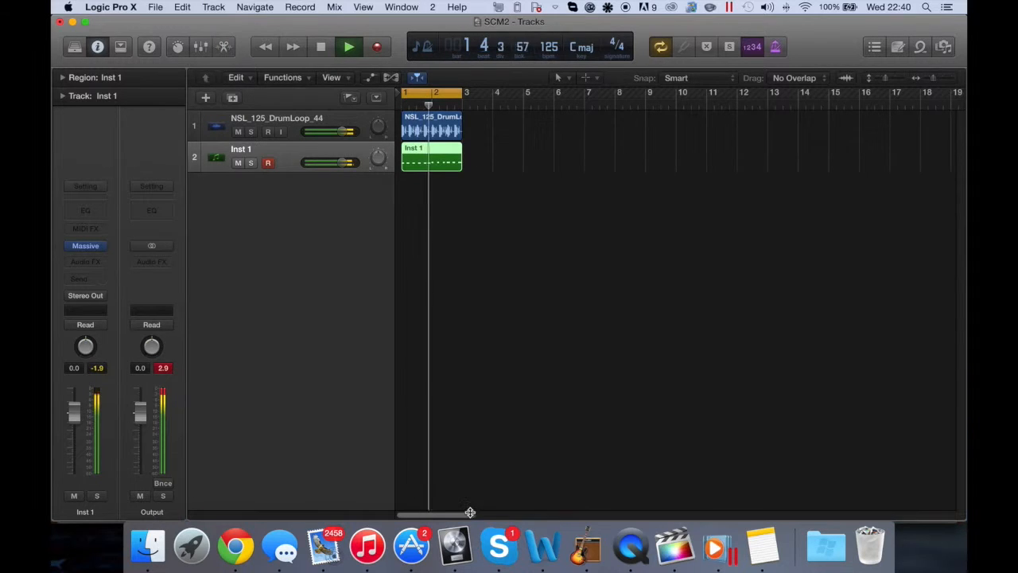
Reopen the Inst 1 region in the Piano Roll, transpose all its notes down together, play the loop and close the editor
{"action": "double_click", "coordinate": [432, 164]}
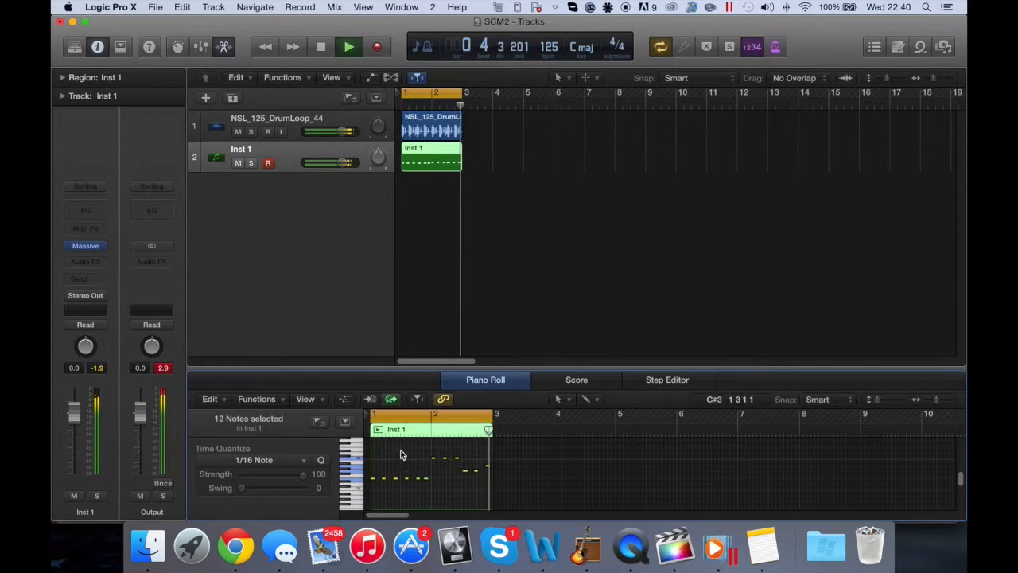
{"action": "key", "text": "space"}
{"action": "left_click_drag", "start_coordinate": [372, 480], "coordinate": [371, 509]}
{"action": "key", "text": "space"}
{"action": "scroll", "coordinate": [482, 468], "scroll_direction": "down", "scroll_amount": 3}
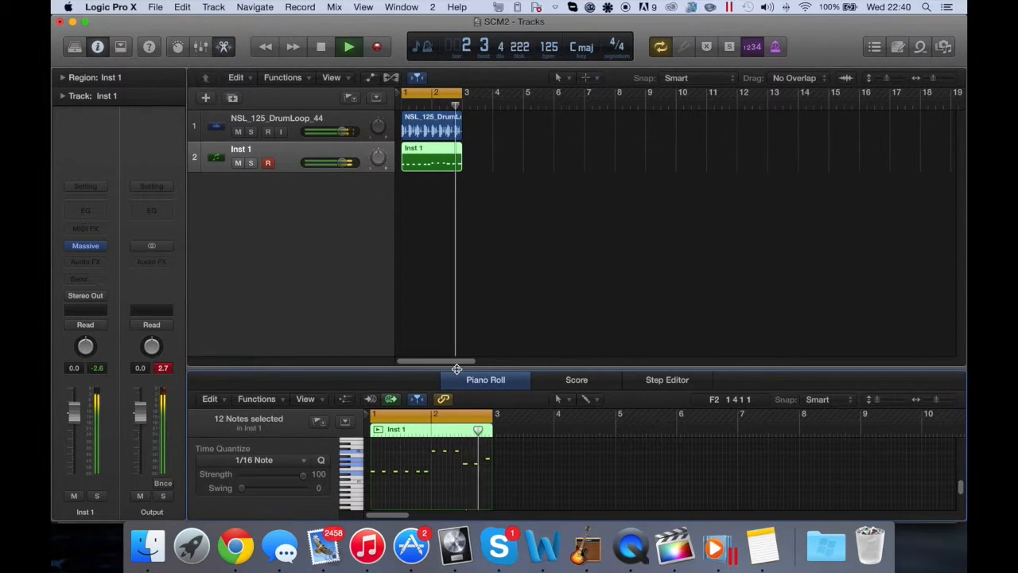
{"action": "left_click_drag", "start_coordinate": [429, 366], "coordinate": [375, 424]}
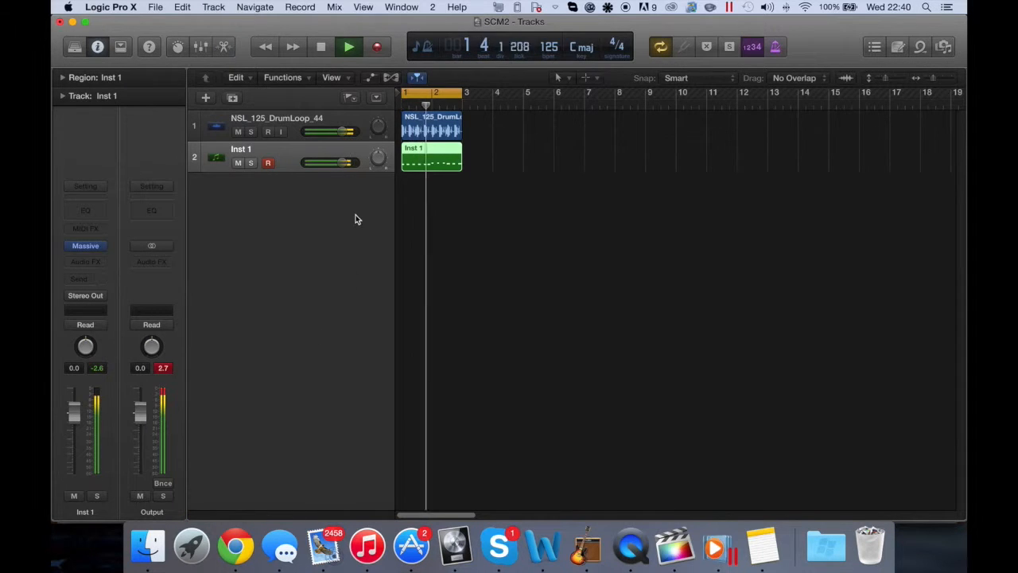
{"action": "key", "text": "space"}
Show track automation and set the Inst 1 track's automation parameter to Massive's MACRO 1
{"action": "key", "text": "a"}
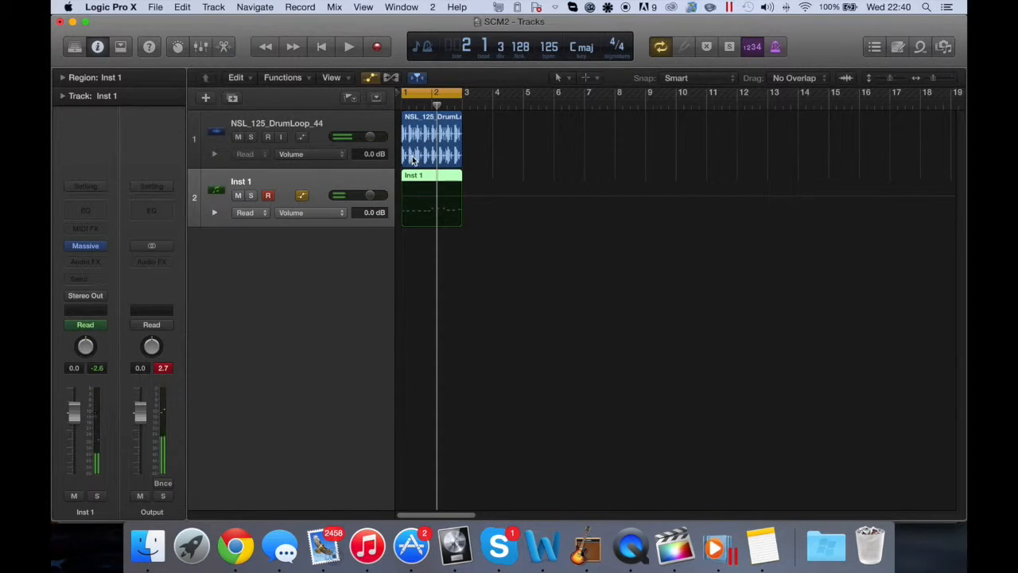
{"action": "left_click", "coordinate": [291, 215]}
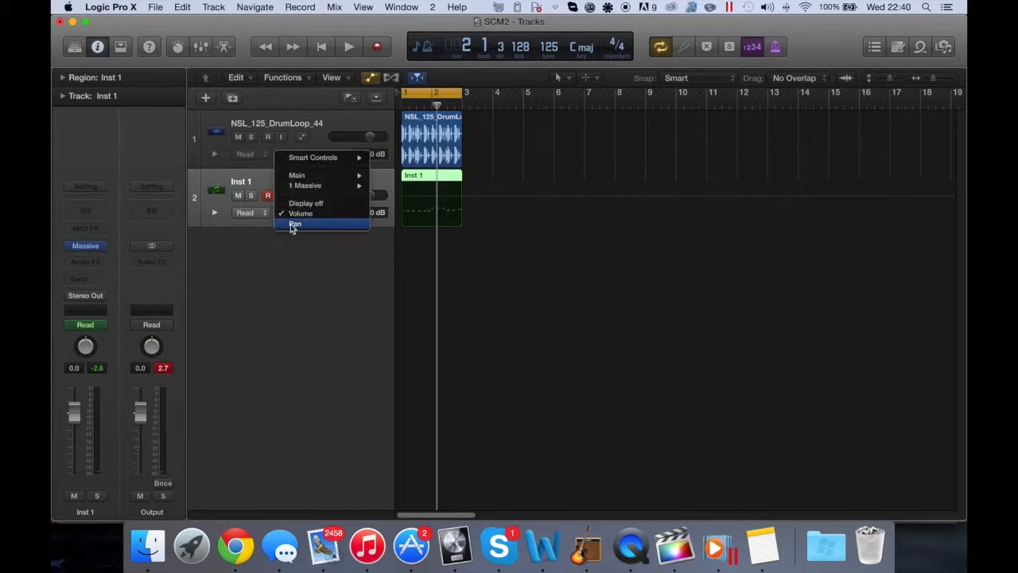
{"action": "mouse_move", "coordinate": [328, 186]}
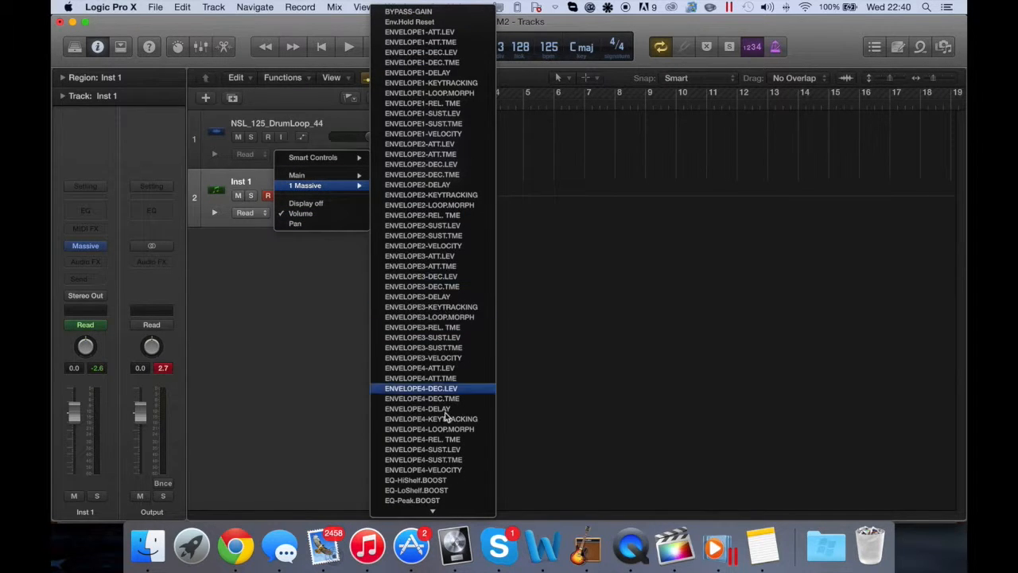
{"action": "scroll", "coordinate": [402, 326], "scroll_direction": "down", "scroll_amount": 3}
{"action": "mouse_move", "coordinate": [427, 524]}
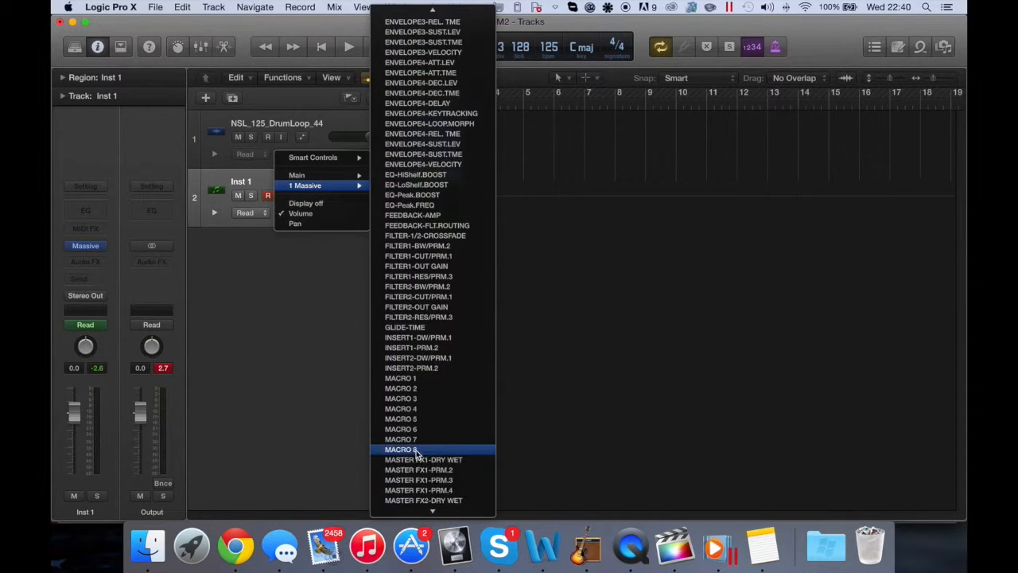
{"action": "left_click", "coordinate": [418, 334]}
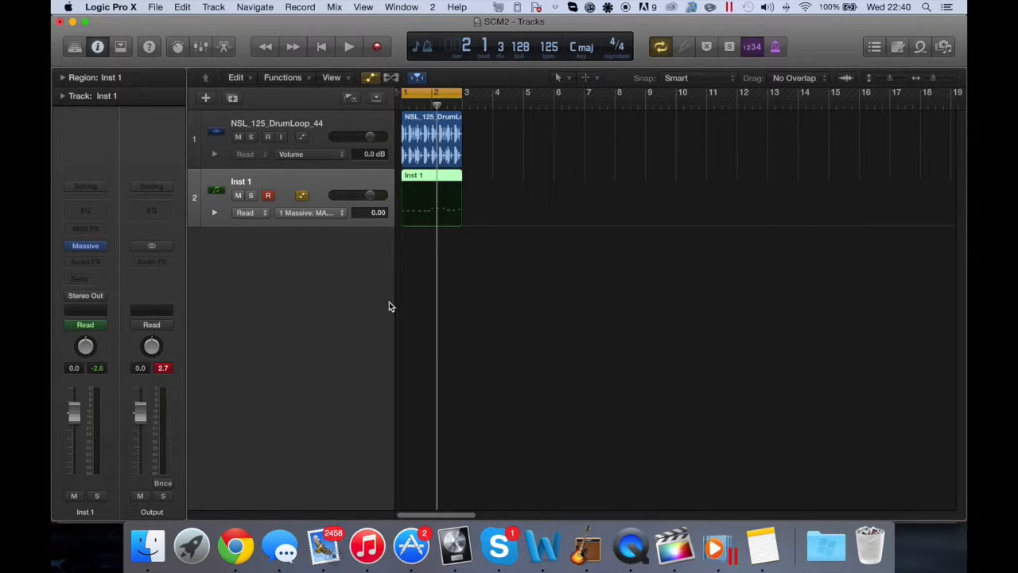
Raise the MACRO 1 automation on Inst 1 to 1.00 from bar 1 and play the loop
{"action": "left_click", "coordinate": [405, 228]}
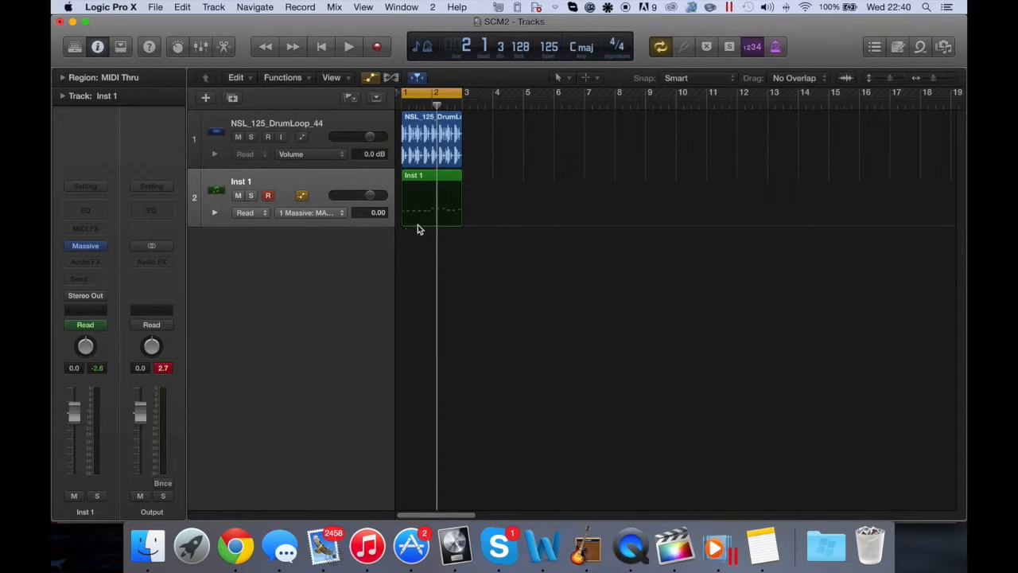
{"action": "left_click_drag", "start_coordinate": [406, 229], "coordinate": [402, 184]}
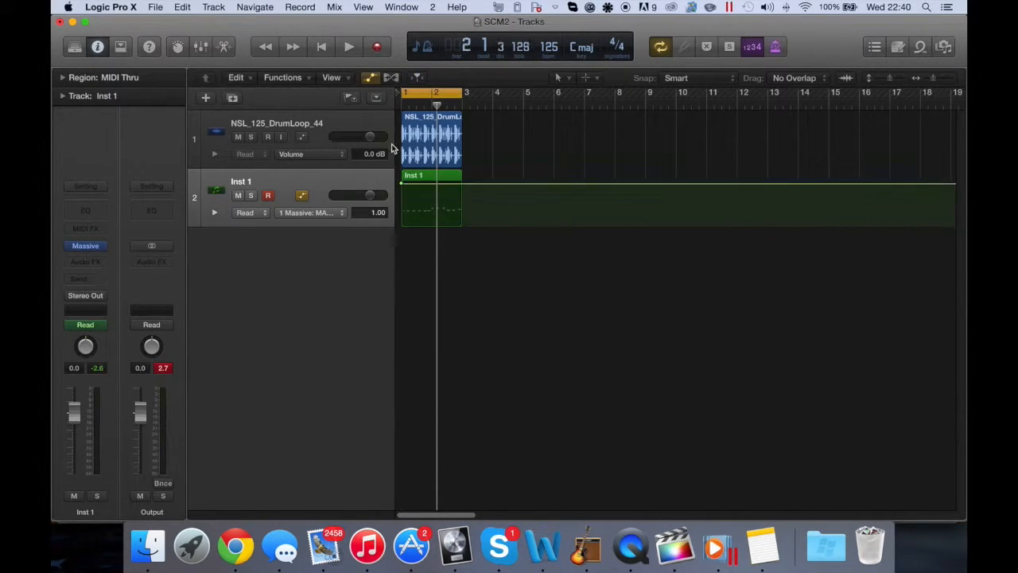
{"action": "key", "text": "space"}
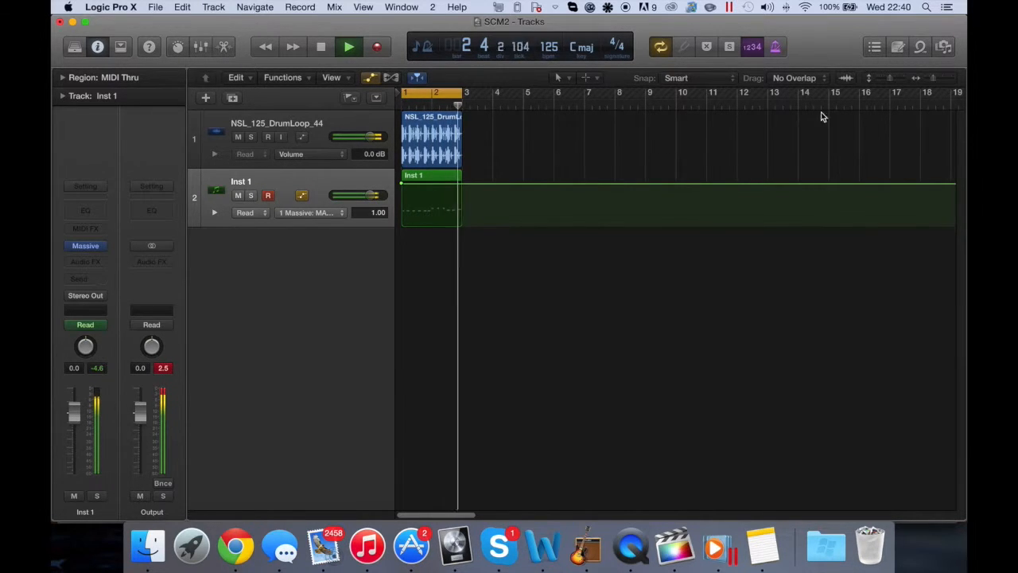
{"action": "mouse_move", "coordinate": [935, 78]}
{"action": "left_mouse_down"}
{"action": "mouse_move", "coordinate": [946, 80]}
{"action": "mouse_move", "coordinate": [938, 82]}
{"action": "left_mouse_up"}
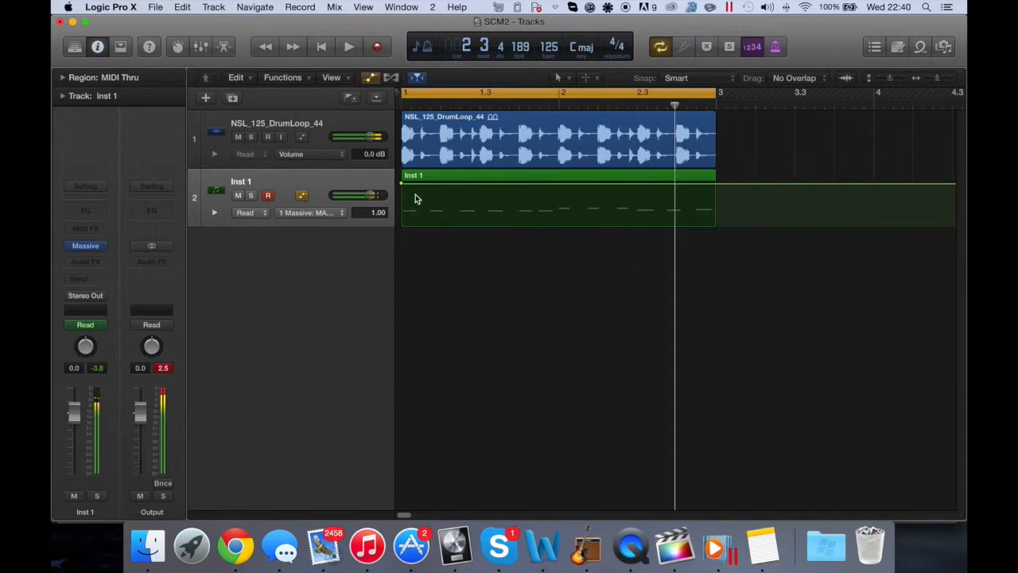
Stop playback, set the MACRO 1 automation on Inst 1 to 0.00, and check the macro settings in the Massive window
{"action": "key", "text": "space"}
{"action": "left_click_drag", "start_coordinate": [402, 184], "coordinate": [401, 226]}
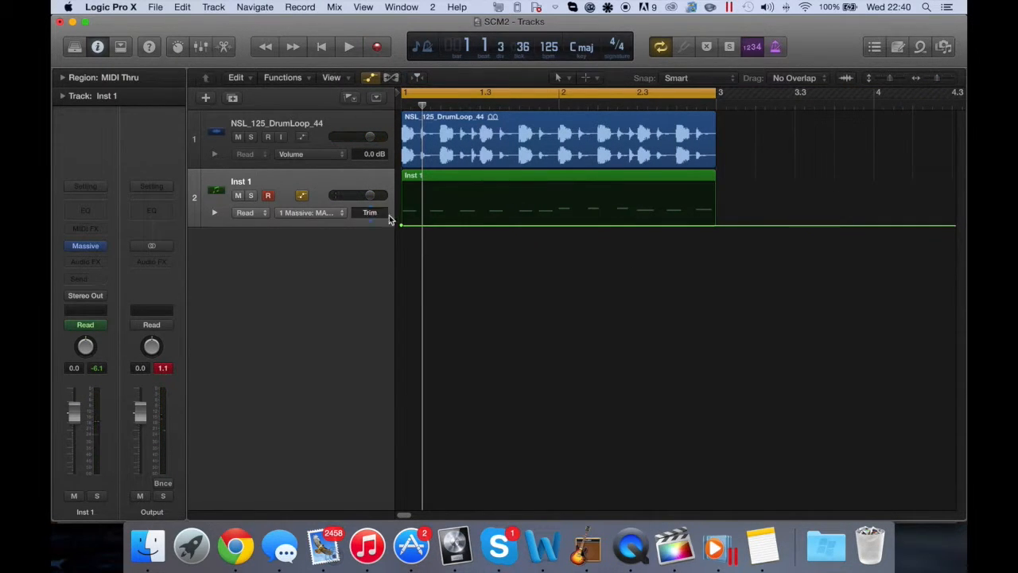
{"action": "left_click", "coordinate": [322, 213]}
{"action": "left_click", "coordinate": [322, 211]}
{"action": "left_click", "coordinate": [86, 247]}
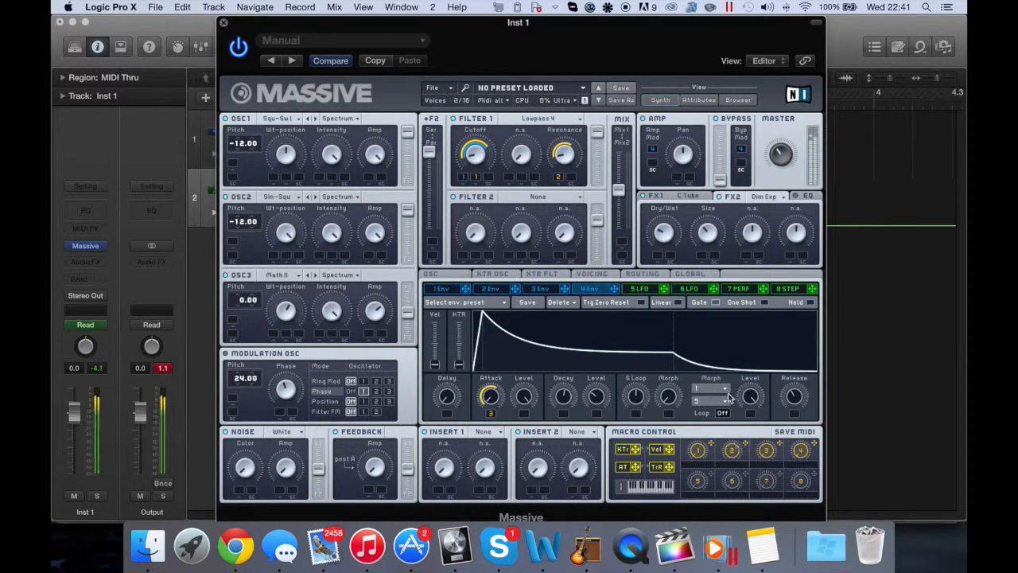
{"action": "left_click", "coordinate": [224, 23]}
Play the loop briefly and draw a short MACRO 1 automation spike up to 0.54 just after beat 3 of bar 1
{"action": "key", "text": "space"}
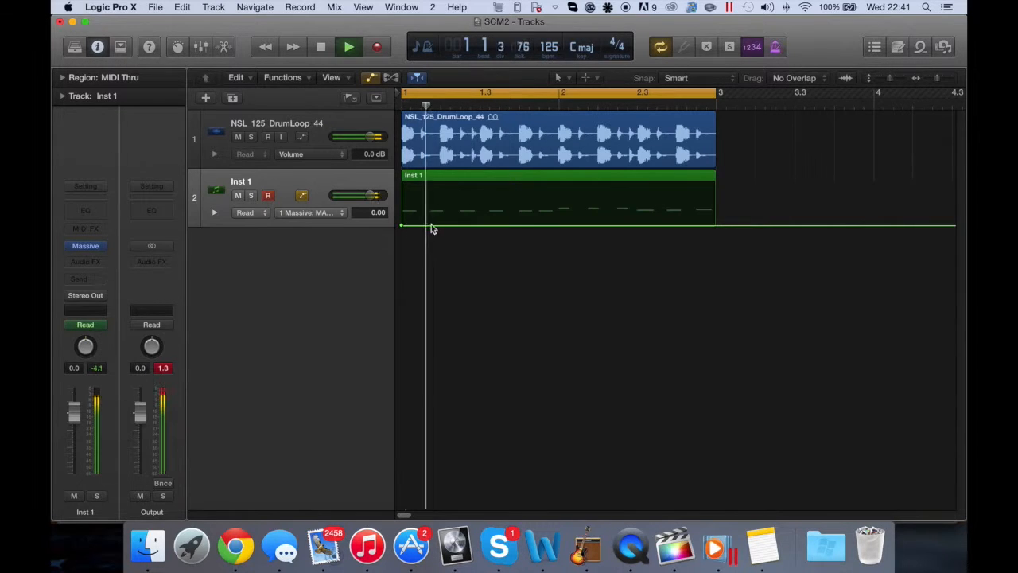
{"action": "key", "text": "space"}
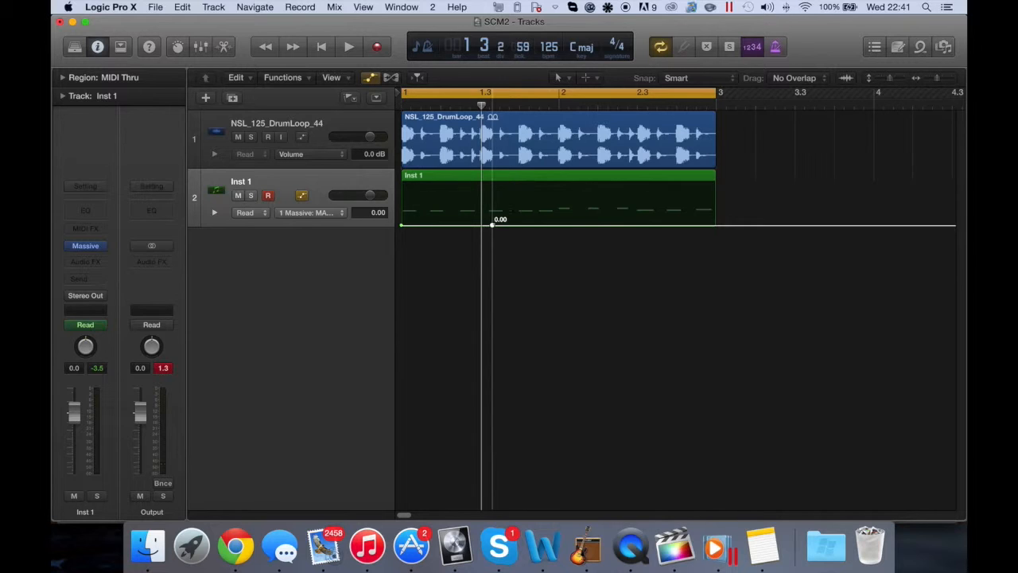
{"action": "left_click_drag", "start_coordinate": [489, 225], "coordinate": [500, 204]}
Change the Inst 1 track's automation parameter to Massive's MACRO 2 and play the loop
{"action": "left_click", "coordinate": [344, 213]}
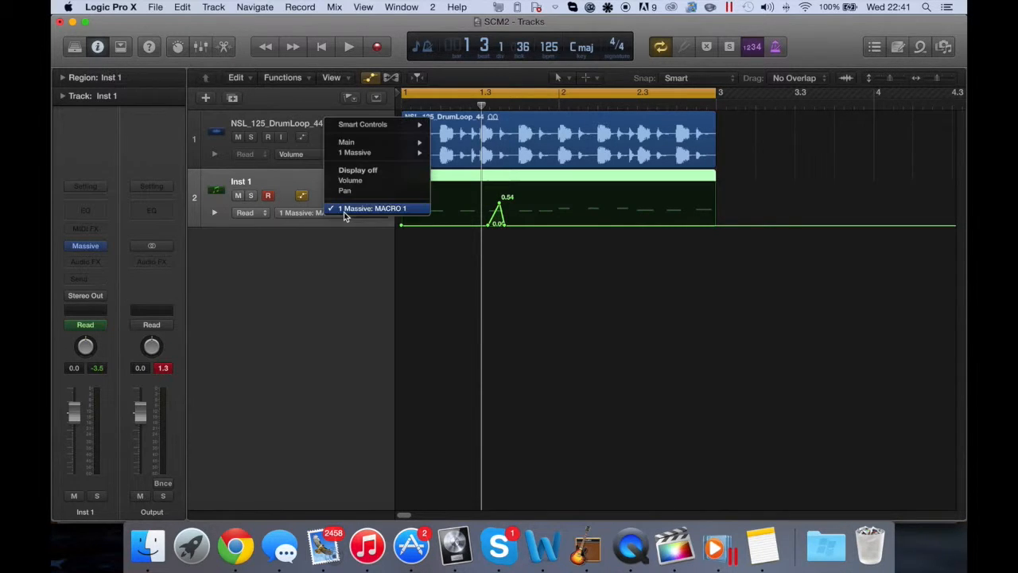
{"action": "mouse_move", "coordinate": [355, 152]}
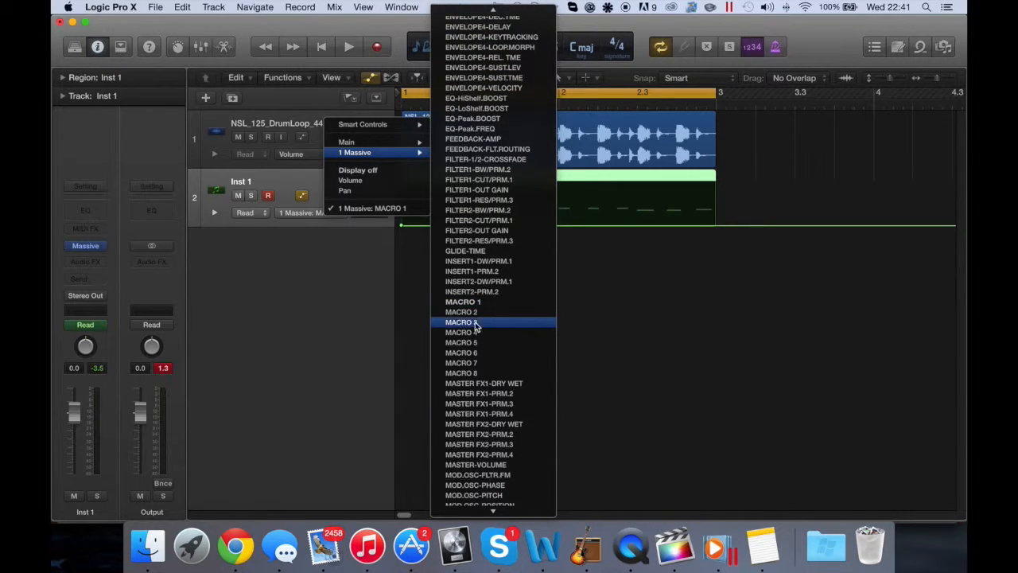
{"action": "left_click", "coordinate": [501, 316]}
{"action": "key", "text": "space"}
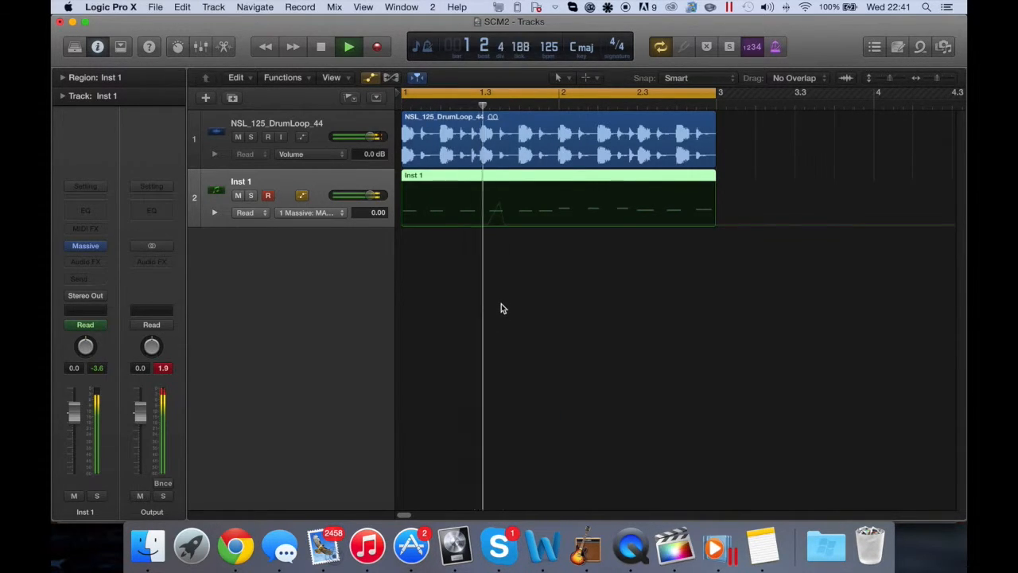
{"action": "left_click", "coordinate": [342, 213]}
Draw a short MACRO 2 automation spike up to 0.49 just after beat 3 of bar 1, and play it back
{"action": "left_click", "coordinate": [482, 228]}
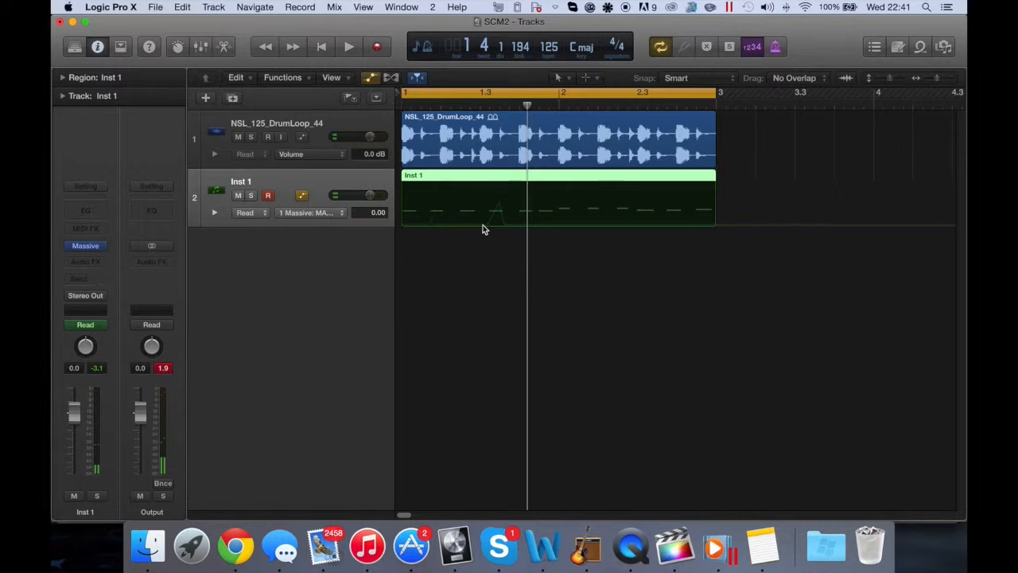
{"action": "left_click", "coordinate": [487, 226]}
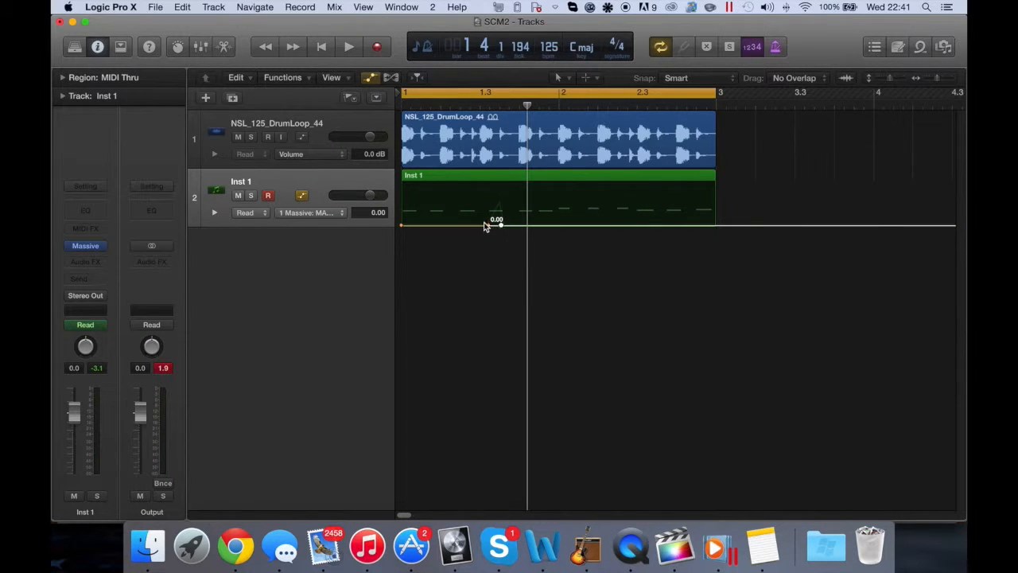
{"action": "left_click_drag", "start_coordinate": [485, 227], "coordinate": [498, 208]}
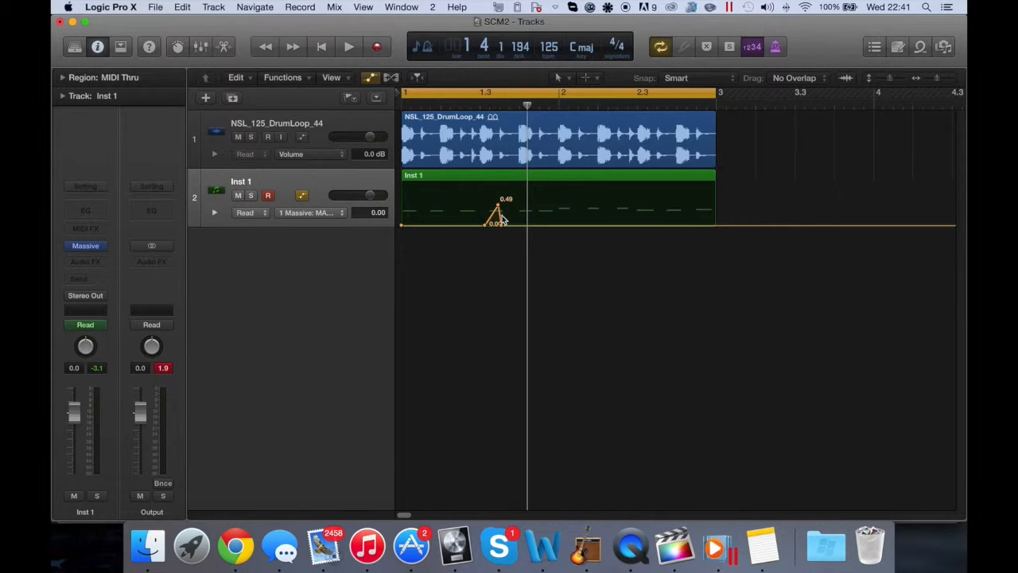
{"action": "key", "text": "space"}
{"action": "key", "text": "space"}
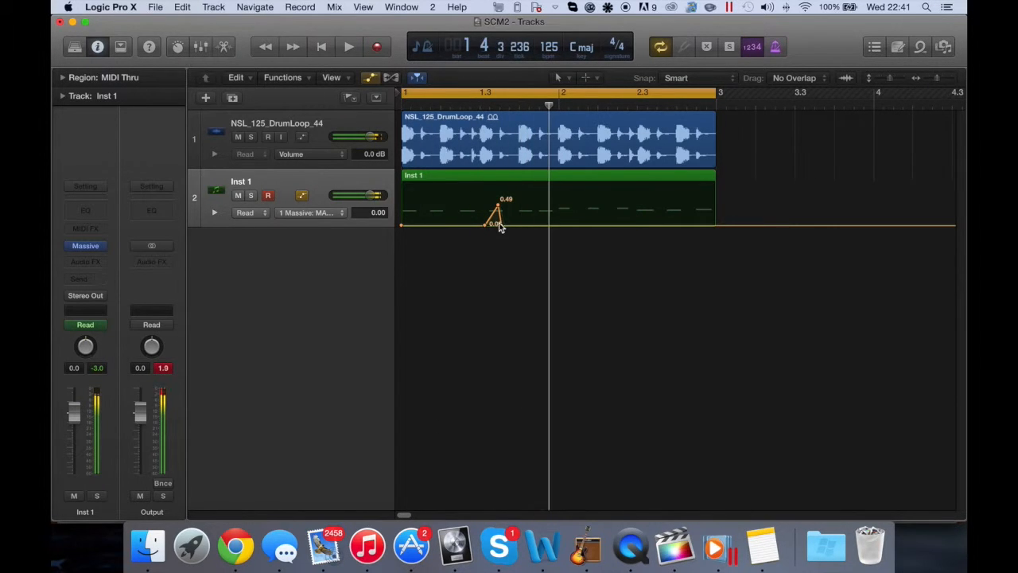
Raise the MACRO 2 automation spike in bar 1 to 0.85, shift its closing 0.00 point slightly right, and play the loop
{"action": "left_click", "coordinate": [507, 226]}
{"action": "left_click_drag", "start_coordinate": [498, 207], "coordinate": [498, 191]}
{"action": "key", "text": "space"}
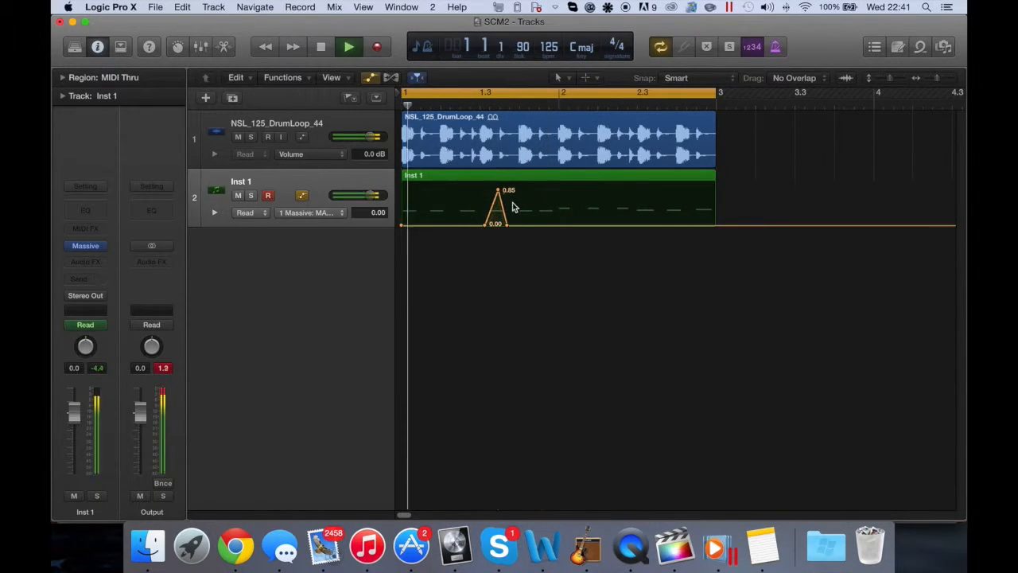
{"action": "key", "text": "space"}
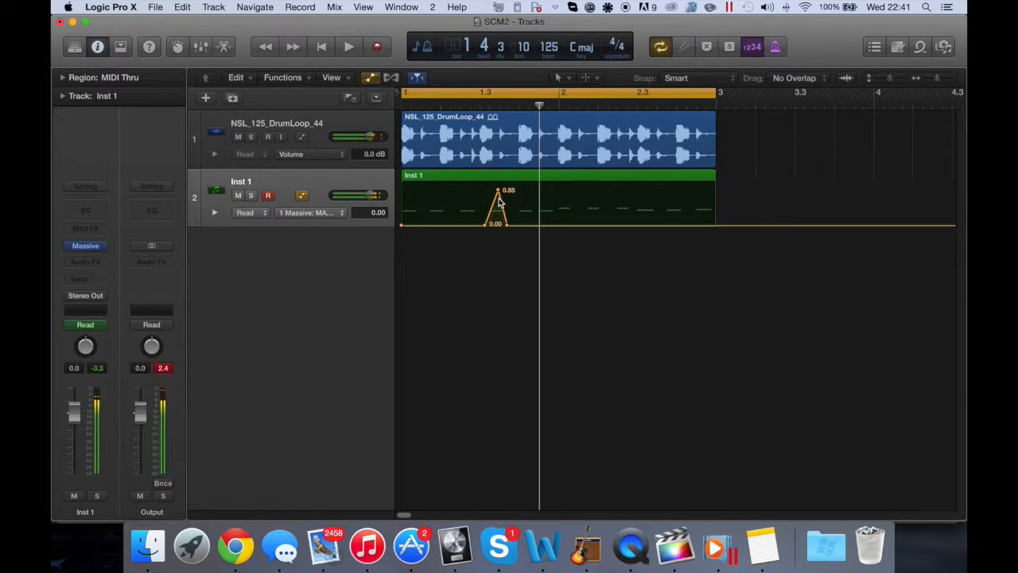
{"action": "key", "text": "space"}
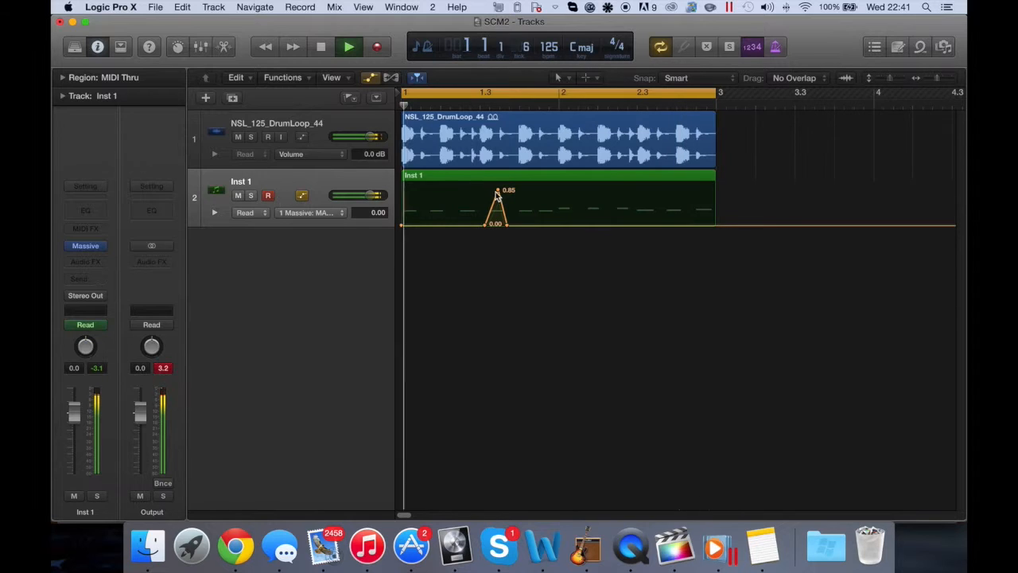
Raise the MACRO 2 spike's peak to 1.00 and widen its base on both sides while the loop plays
{"action": "left_click_drag", "start_coordinate": [498, 189], "coordinate": [498, 183]}
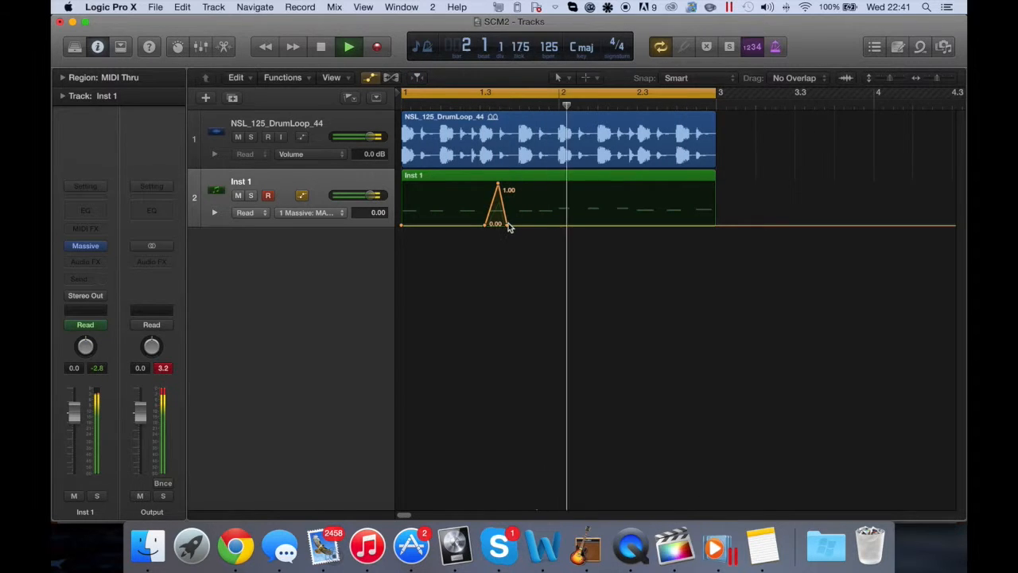
{"action": "left_click_drag", "start_coordinate": [507, 225], "coordinate": [478, 225]}
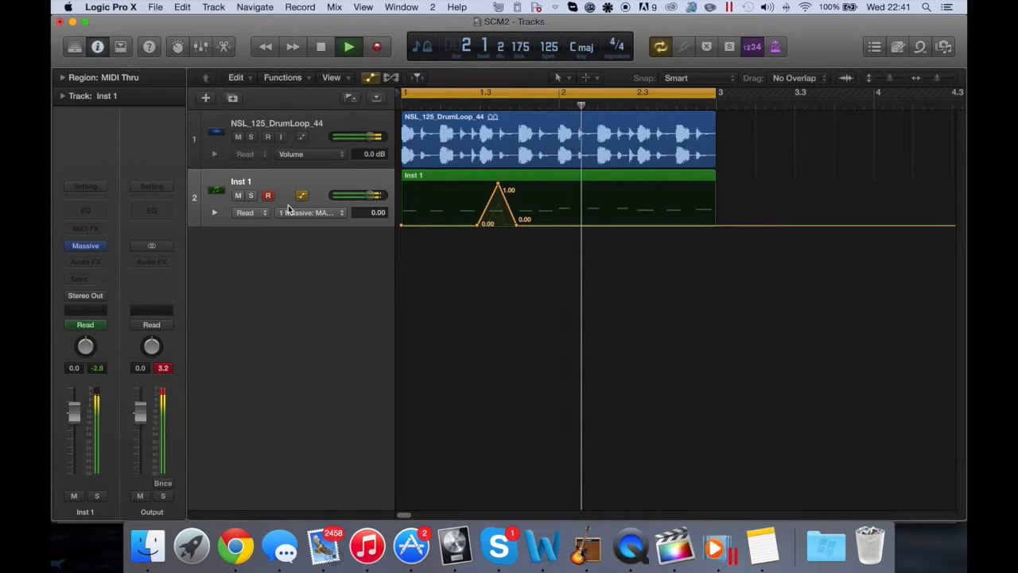
{"action": "key", "text": "space"}
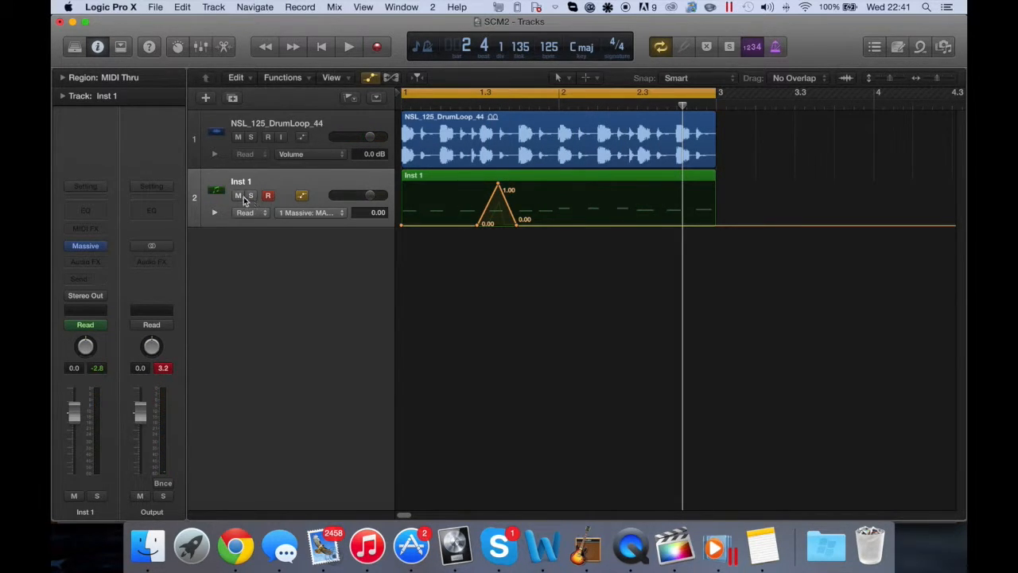
Delete the MACRO 2 spike's peak point, play the loop without it, and undo the deletion
{"action": "left_click", "coordinate": [499, 192]}
{"action": "key", "text": "space"}
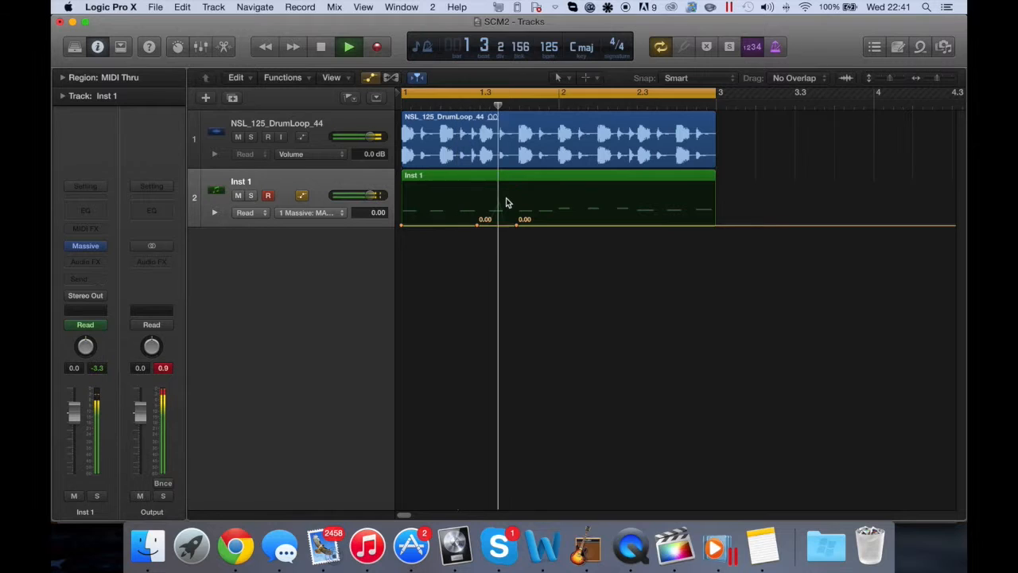
{"action": "key", "text": "space"}
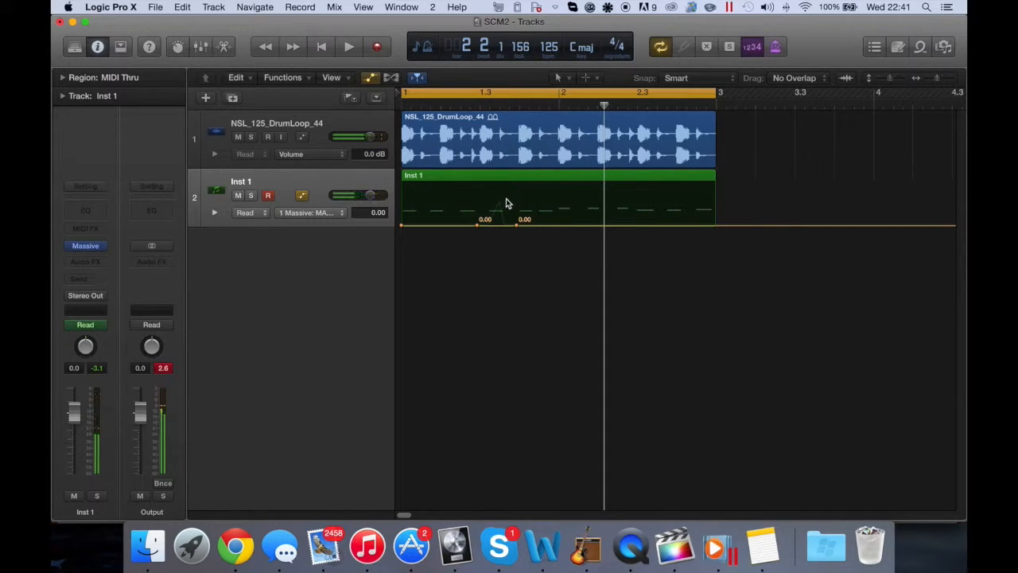
{"action": "key", "text": "super+z"}
Play the loop and mute the NSL_125_DrumLoop_44 track to hear the automated synth alone
{"action": "key", "text": "space"}
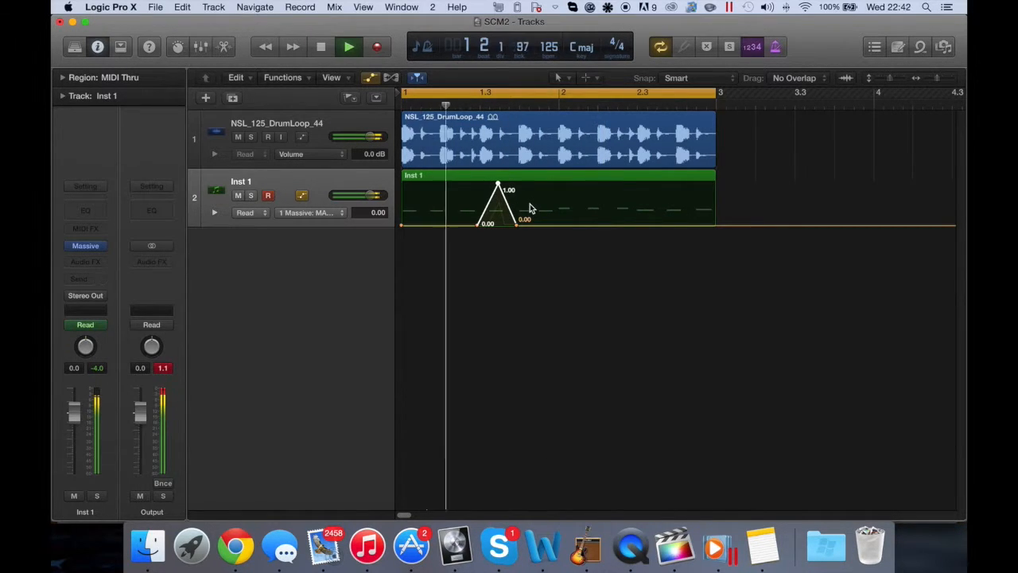
{"action": "key", "text": "space"}
{"action": "key", "text": "space"}
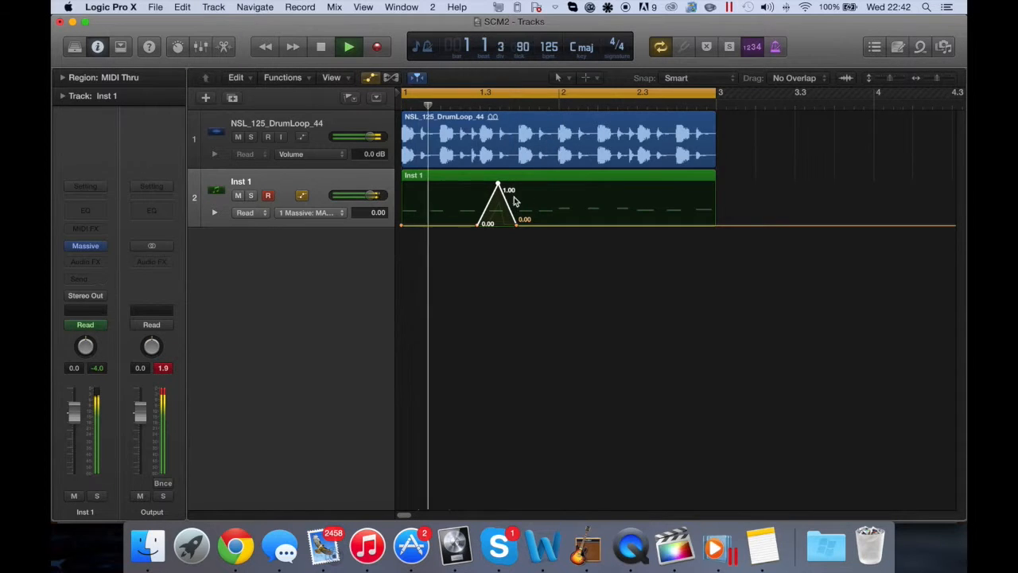
{"action": "left_click", "coordinate": [251, 137]}
{"action": "left_click", "coordinate": [252, 137]}
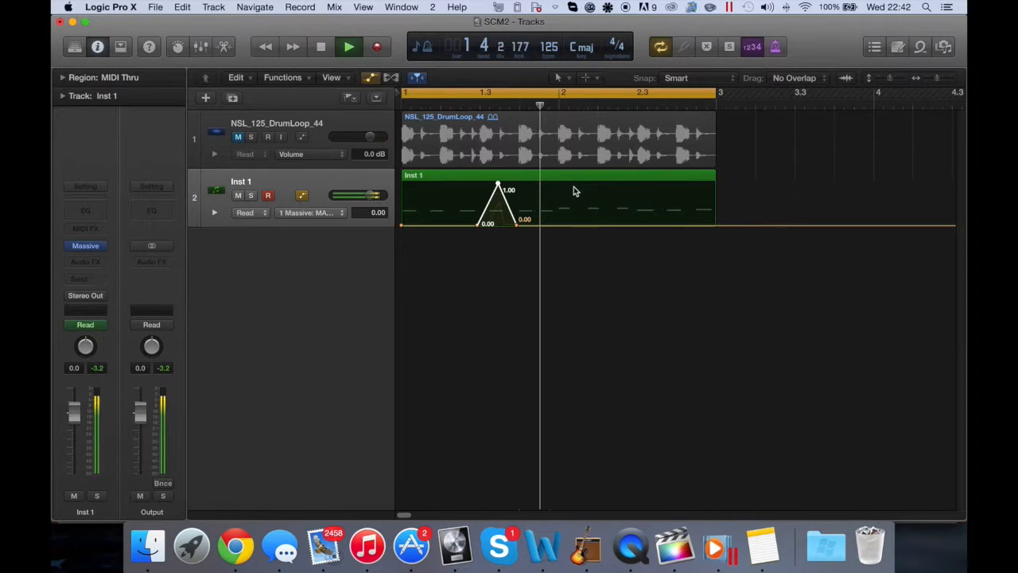
{"action": "key", "text": "space"}
Check the Inst 1 automation parameters and the macro assignments in the Massive window
{"action": "left_click", "coordinate": [310, 213]}
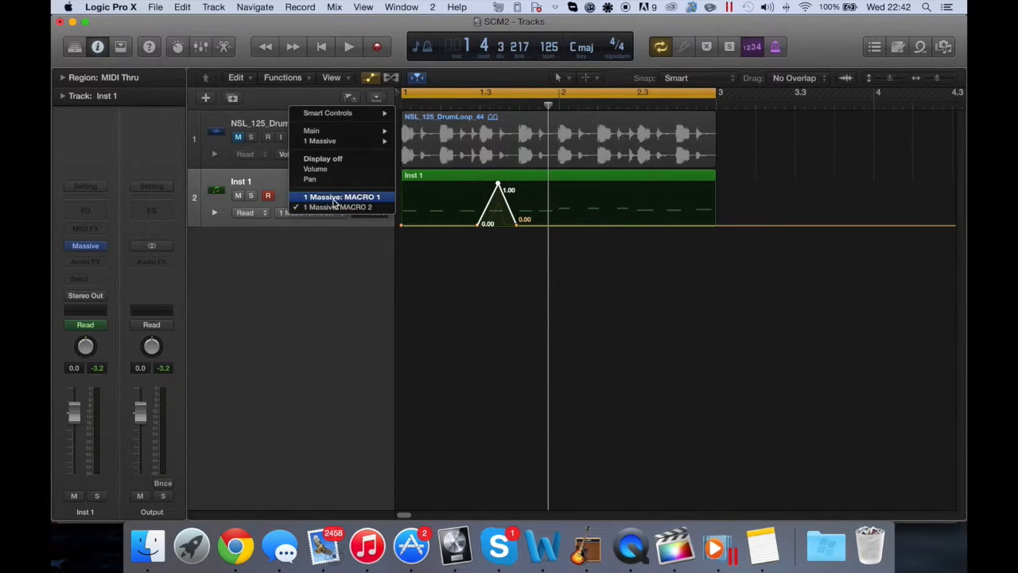
{"action": "left_click", "coordinate": [135, 320]}
{"action": "left_click", "coordinate": [88, 248]}
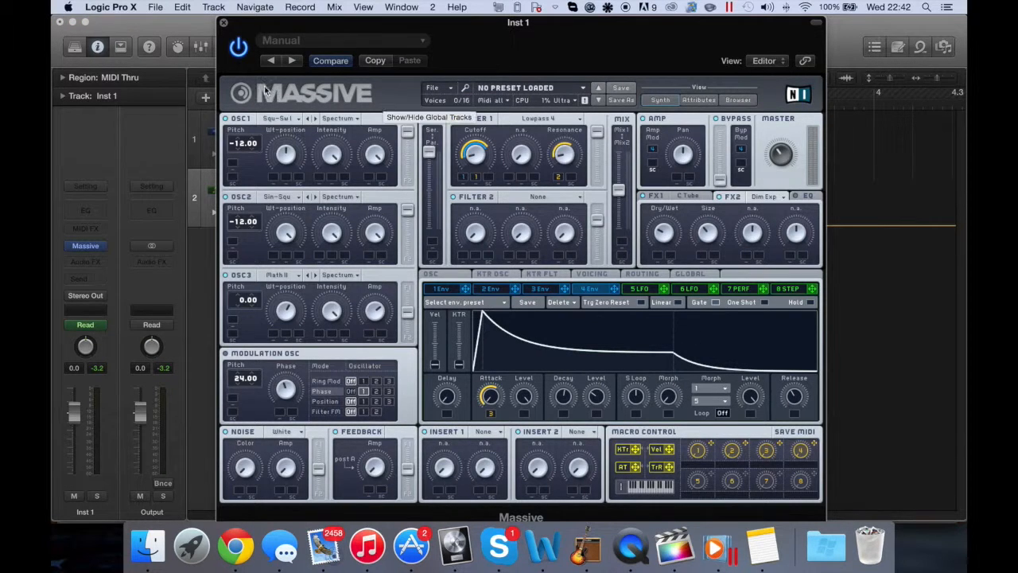
{"action": "left_click", "coordinate": [223, 22]}
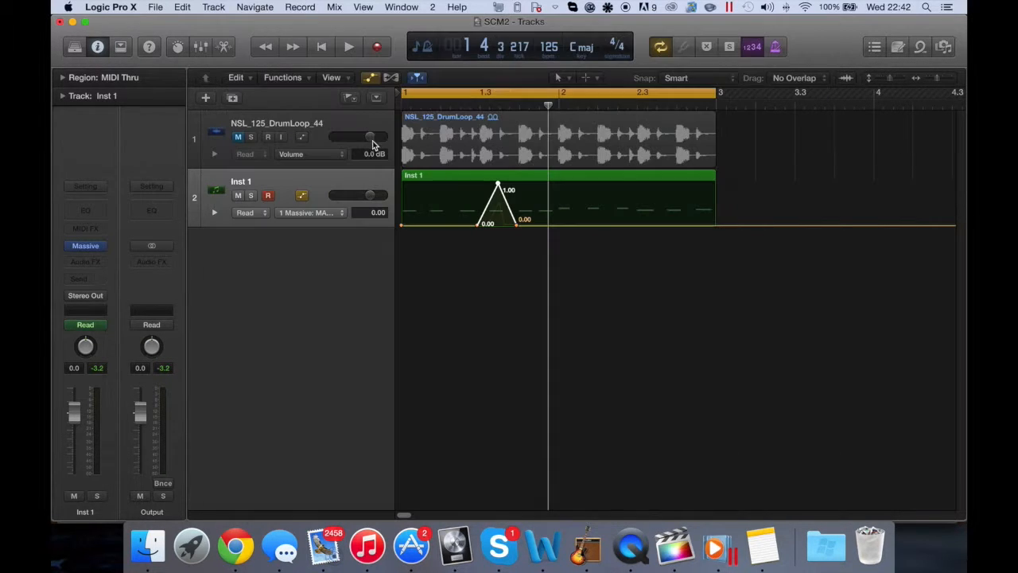
Delete the MACRO 2 spike's peak and starting points and change the Inst 1 automation parameter to Massive's MACRO 3
{"action": "left_click", "coordinate": [499, 187]}
{"action": "left_click", "coordinate": [479, 226]}
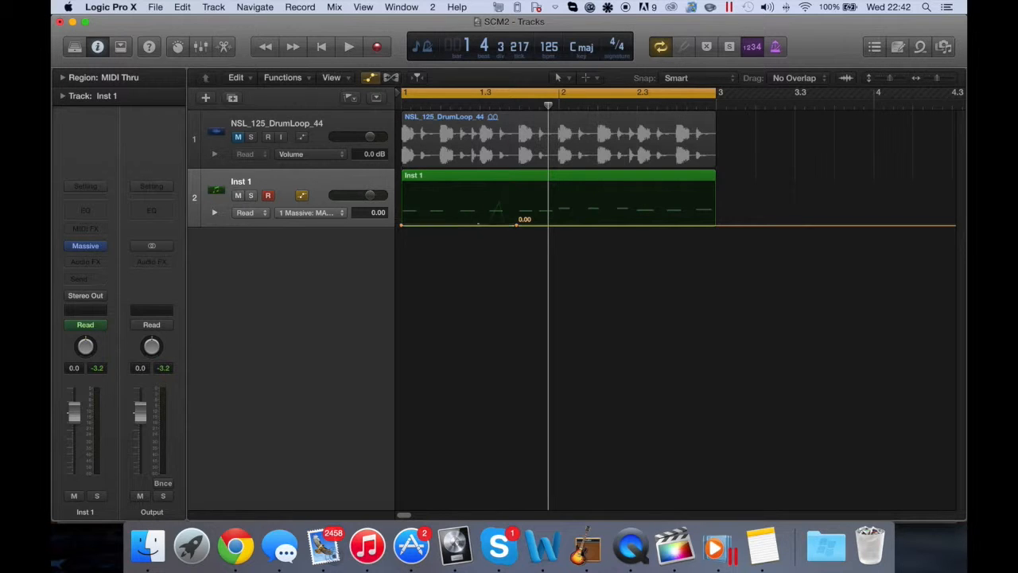
{"action": "left_click", "coordinate": [306, 213]}
{"action": "mouse_move", "coordinate": [317, 143]}
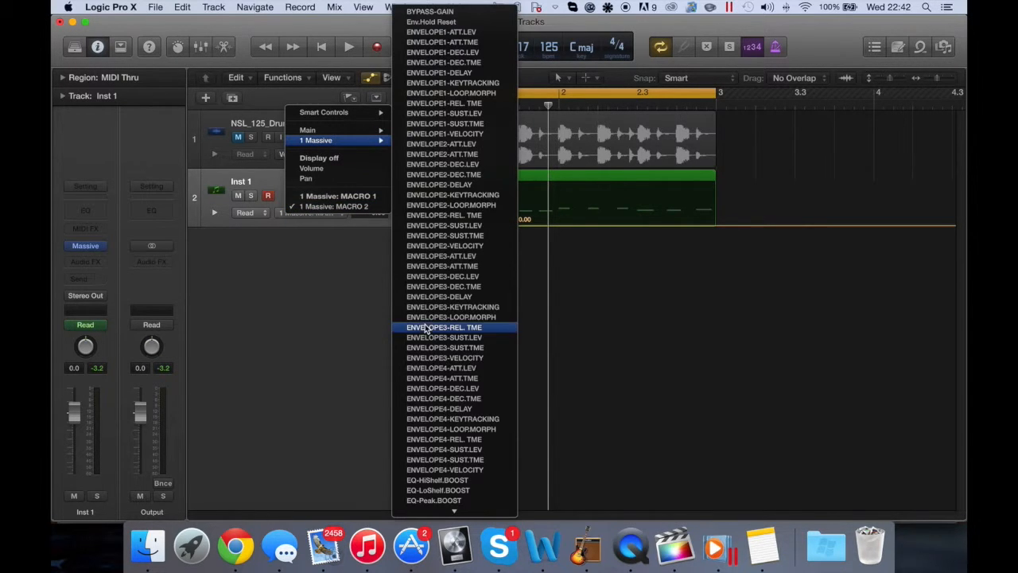
{"action": "scroll", "coordinate": [461, 425], "scroll_direction": "down", "scroll_amount": 5}
{"action": "scroll", "coordinate": [462, 430], "scroll_direction": "down", "scroll_amount": 5}
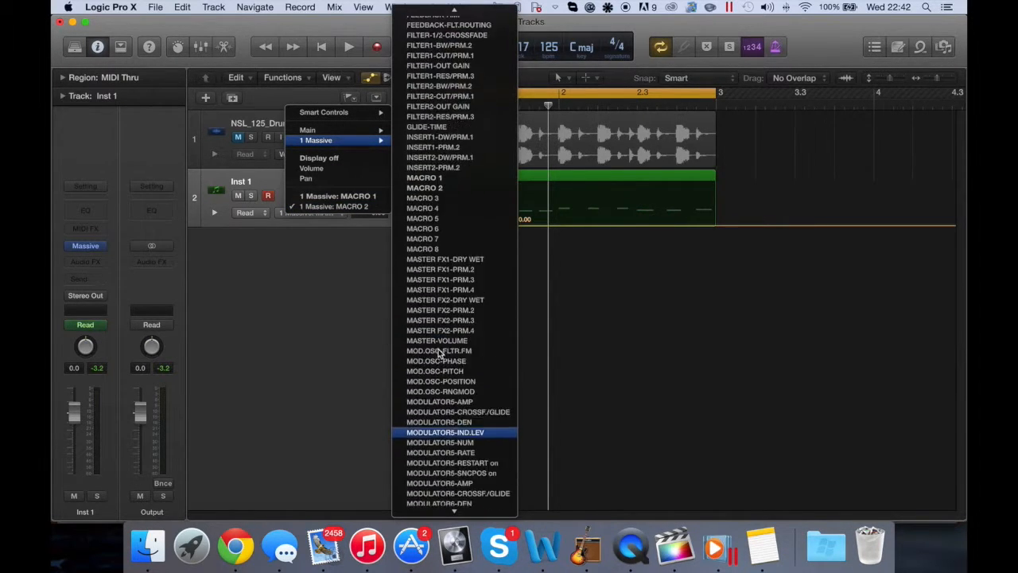
{"action": "left_click", "coordinate": [441, 158]}
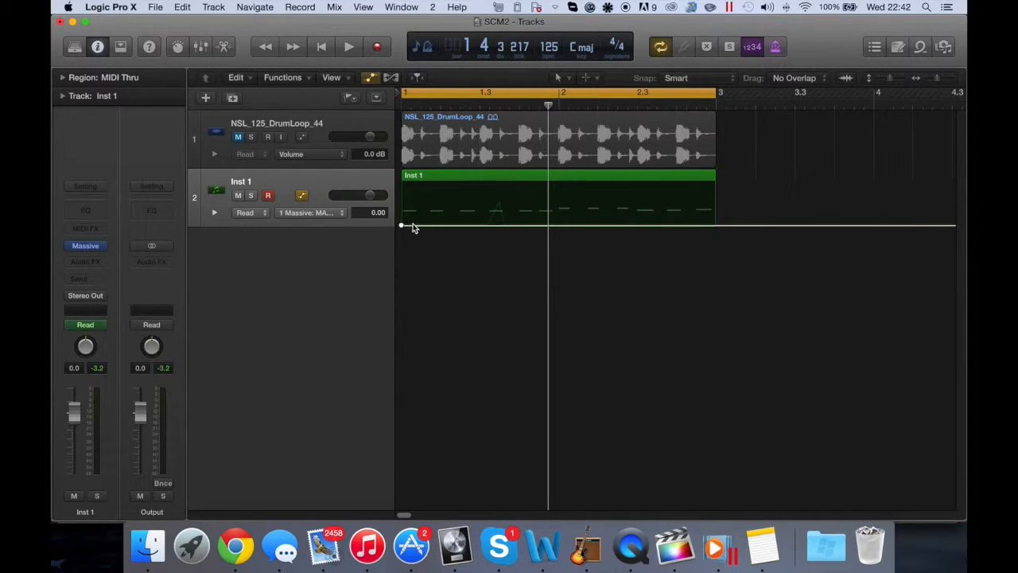
Draw a MACRO 3 automation ramp falling from the start of bar 1 to 0.00 before beat 2, and play it
{"action": "left_click_drag", "start_coordinate": [415, 225], "coordinate": [402, 188]}
{"action": "key", "text": "Return"}
{"action": "key", "text": "space"}
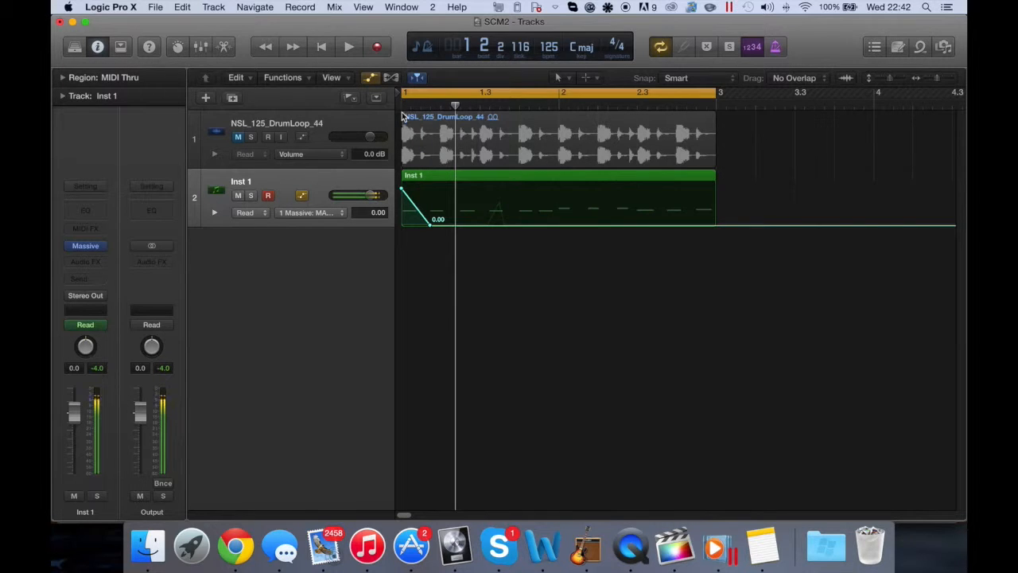
Lengthen the MACRO 3 ramp so it reaches 0.00 about midway between beats 2 and 3, and replay its start several times
{"action": "left_click_drag", "start_coordinate": [431, 225], "coordinate": [460, 225]}
{"action": "key", "text": "space"}
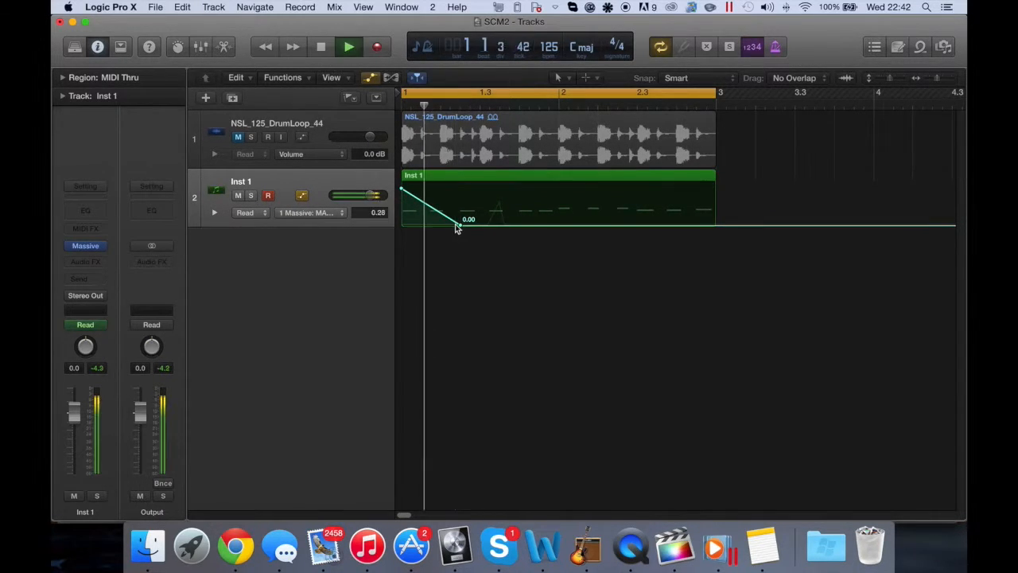
{"action": "key", "text": "space"}
{"action": "key", "text": "space"}
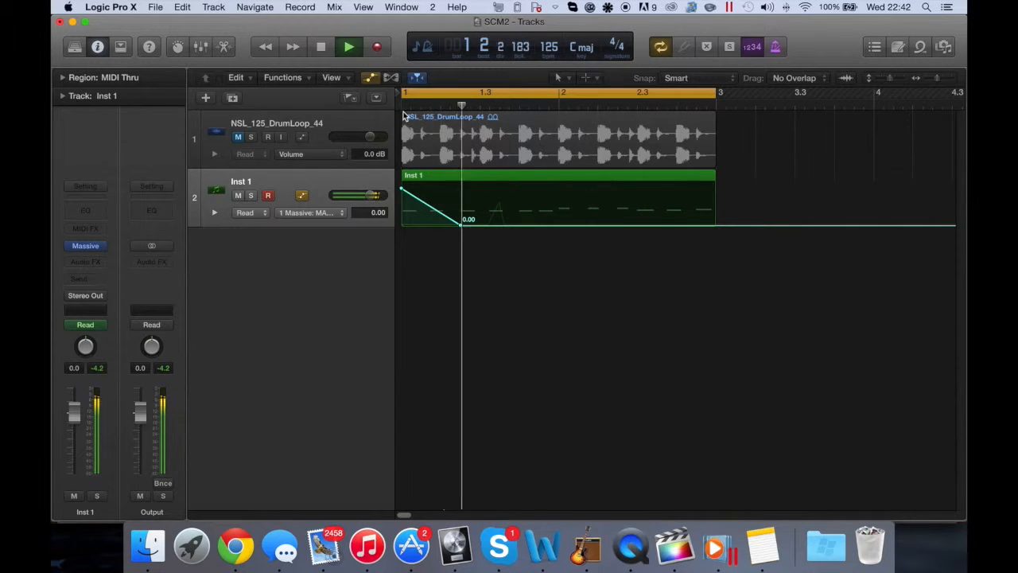
{"action": "key", "text": "space"}
{"action": "key", "text": "space"}
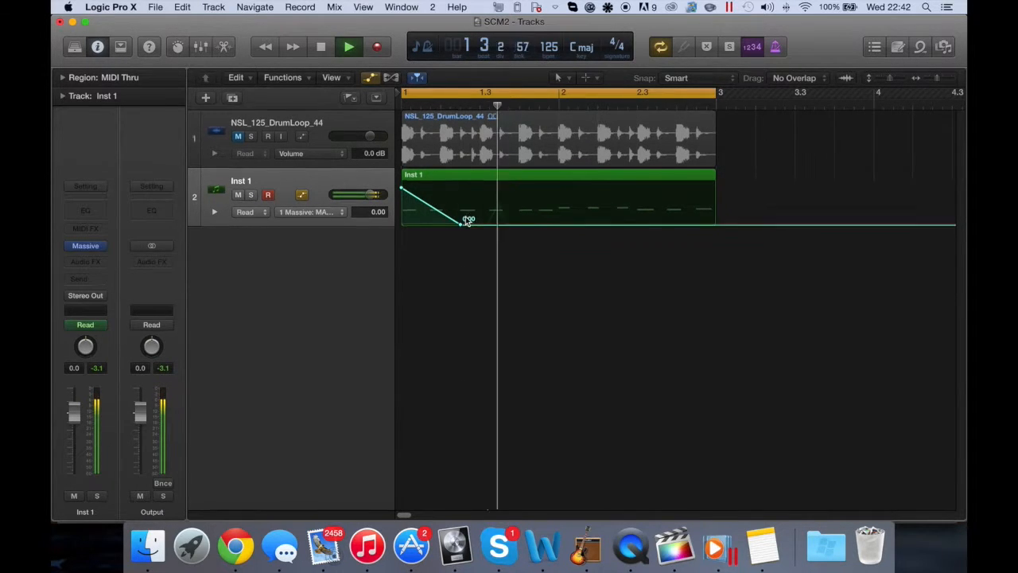
{"action": "key", "text": "space"}
Flatten the opening ramp and draw a MACRO 3 spike up to 0.76 just before beat 4 of bar 1, and play it
{"action": "left_click_drag", "start_coordinate": [402, 191], "coordinate": [541, 225]}
{"action": "left_click", "coordinate": [517, 225]}
{"action": "left_click", "coordinate": [540, 194]}
{"action": "key", "text": "space"}
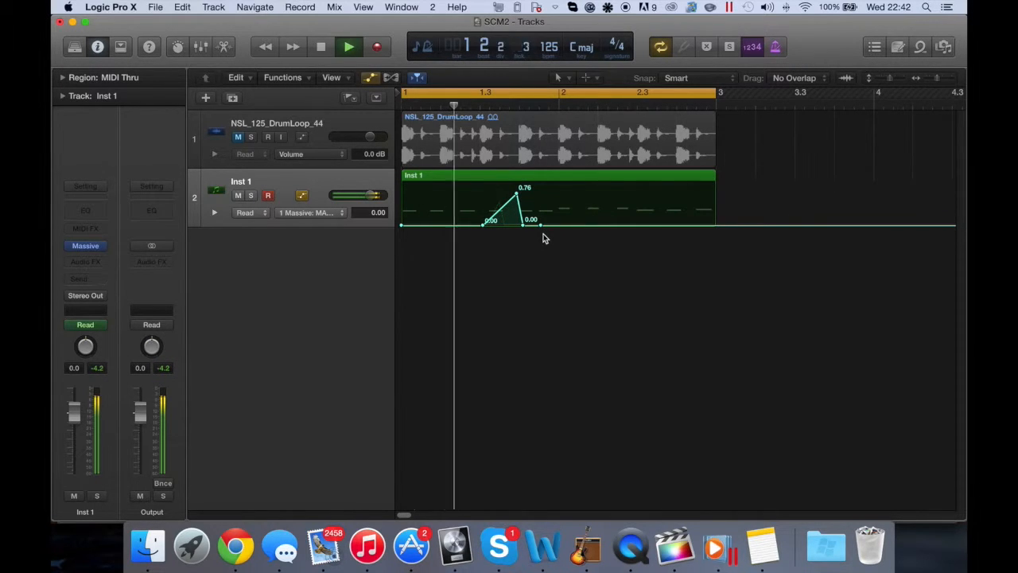
{"action": "key", "text": "space"}
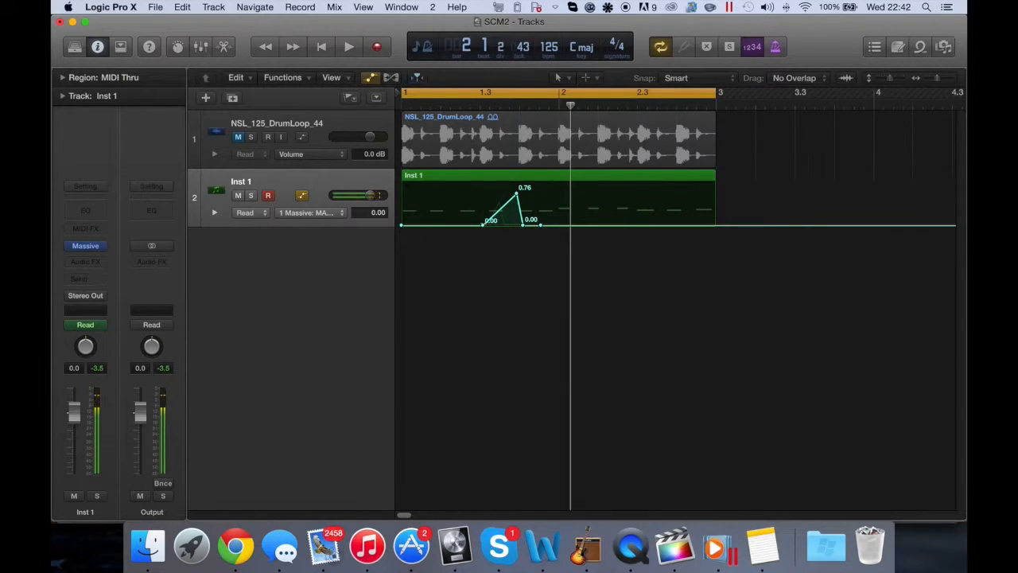
Start the MACRO 3 spike's rise earlier, before beat 3, move its peak to 0.85 just after beat 3, and play it back
{"action": "left_click_drag", "start_coordinate": [485, 225], "coordinate": [468, 225]}
{"action": "key", "text": "space"}
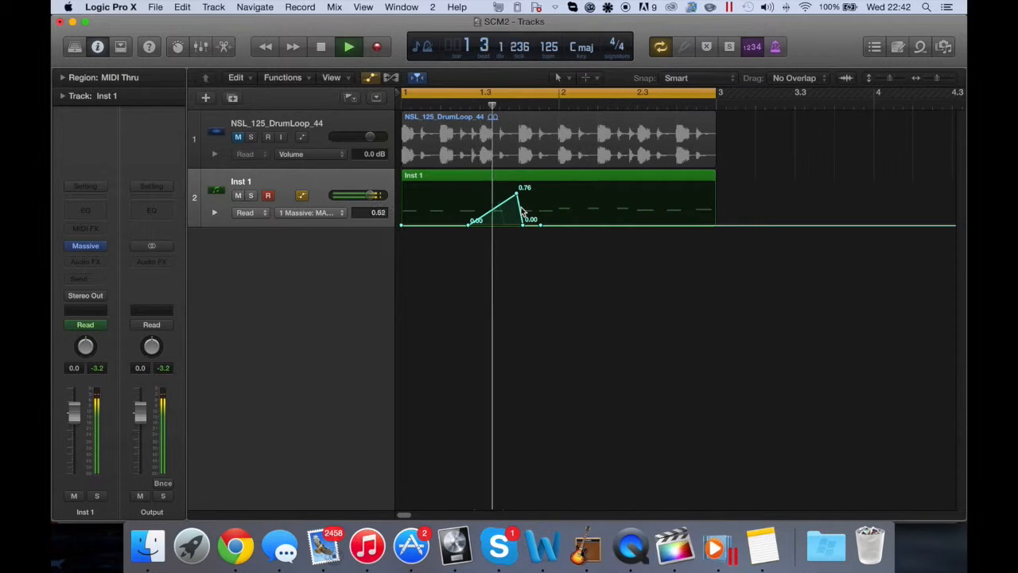
{"action": "left_click_drag", "start_coordinate": [516, 194], "coordinate": [495, 190]}
{"action": "key", "text": "space"}
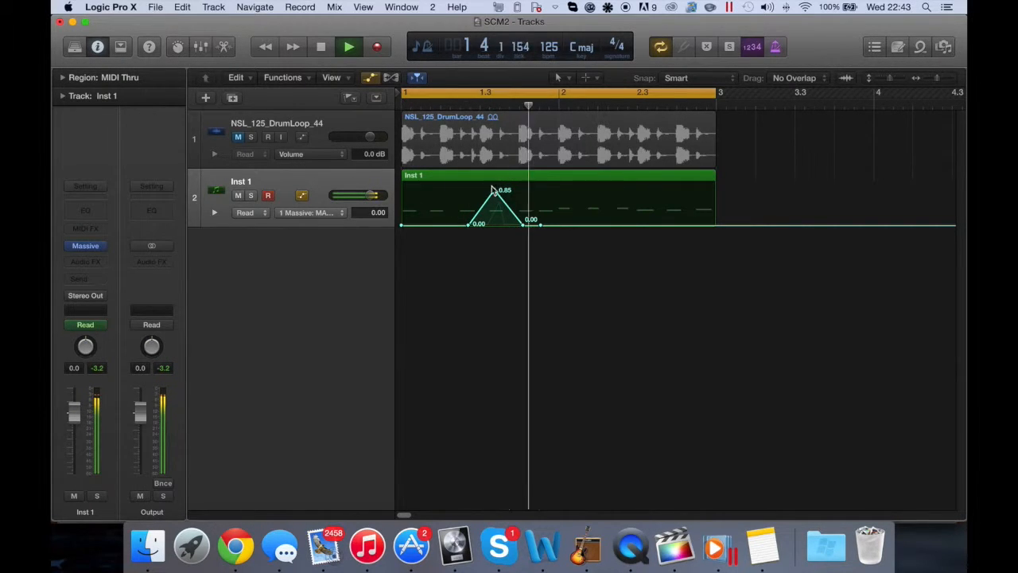
{"action": "key", "text": "space"}
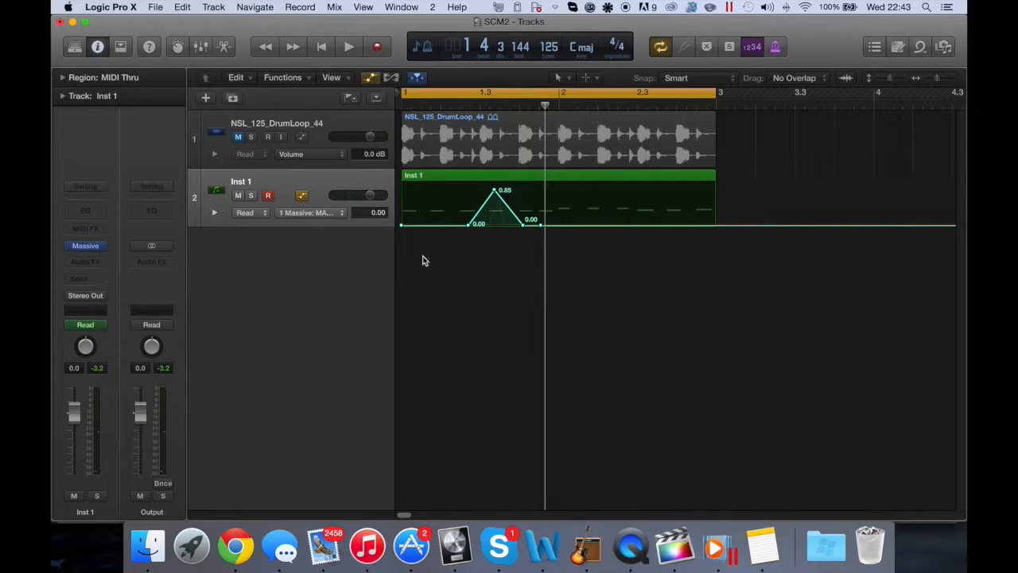
Review the patch's macro assignments in the Massive window and close it
{"action": "left_click", "coordinate": [88, 246]}
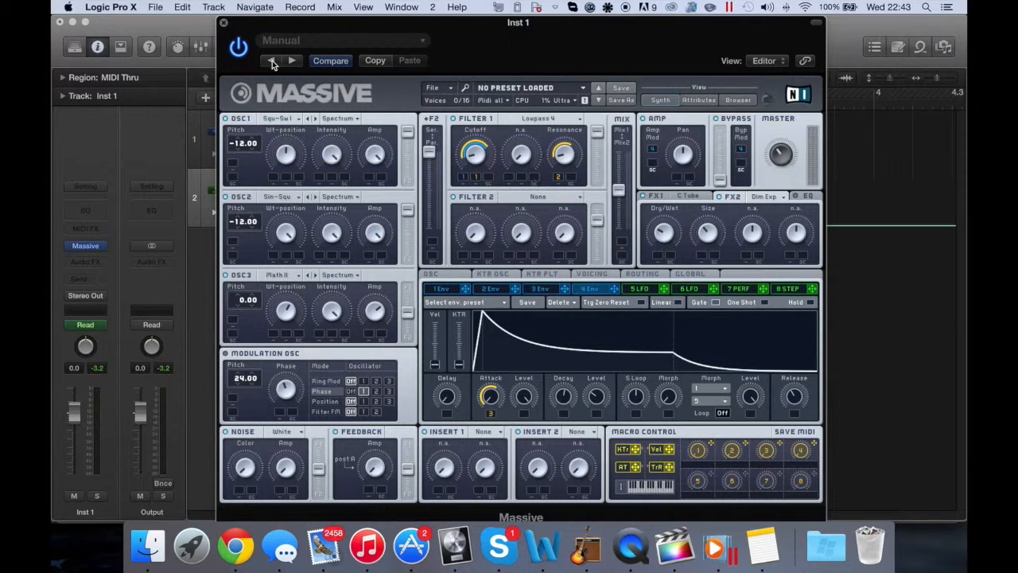
{"action": "left_click", "coordinate": [224, 23]}
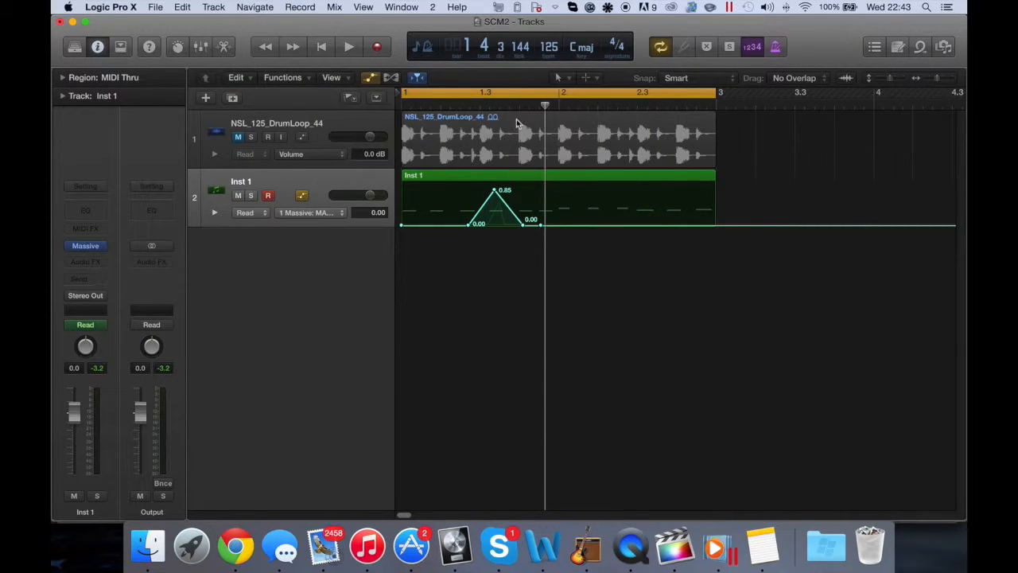